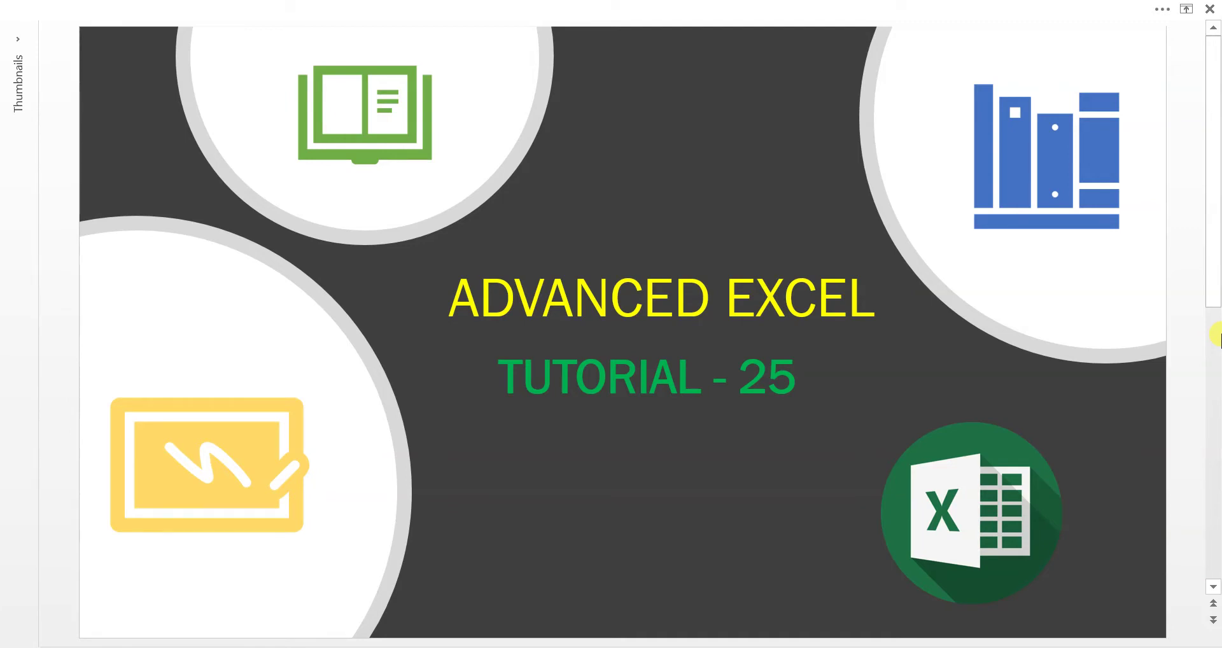
Advance past the Tutorial 25 title slide and select the PMT syntax entry in A2.
left_click(1215, 335)
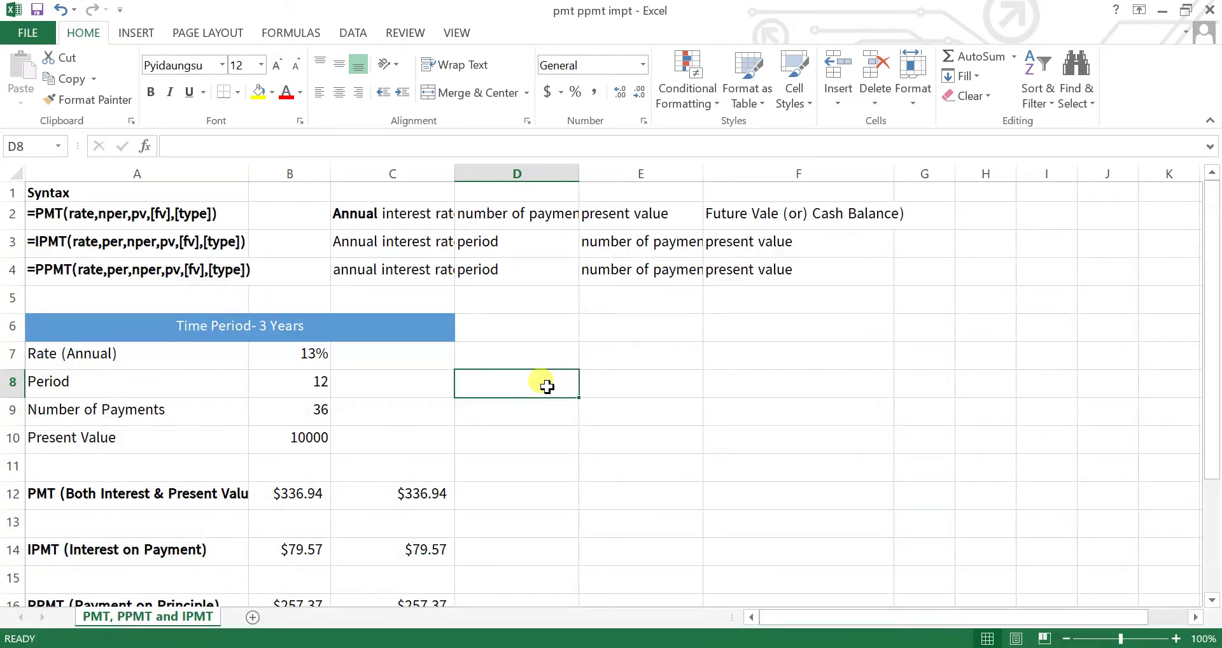
left_click(134, 221)
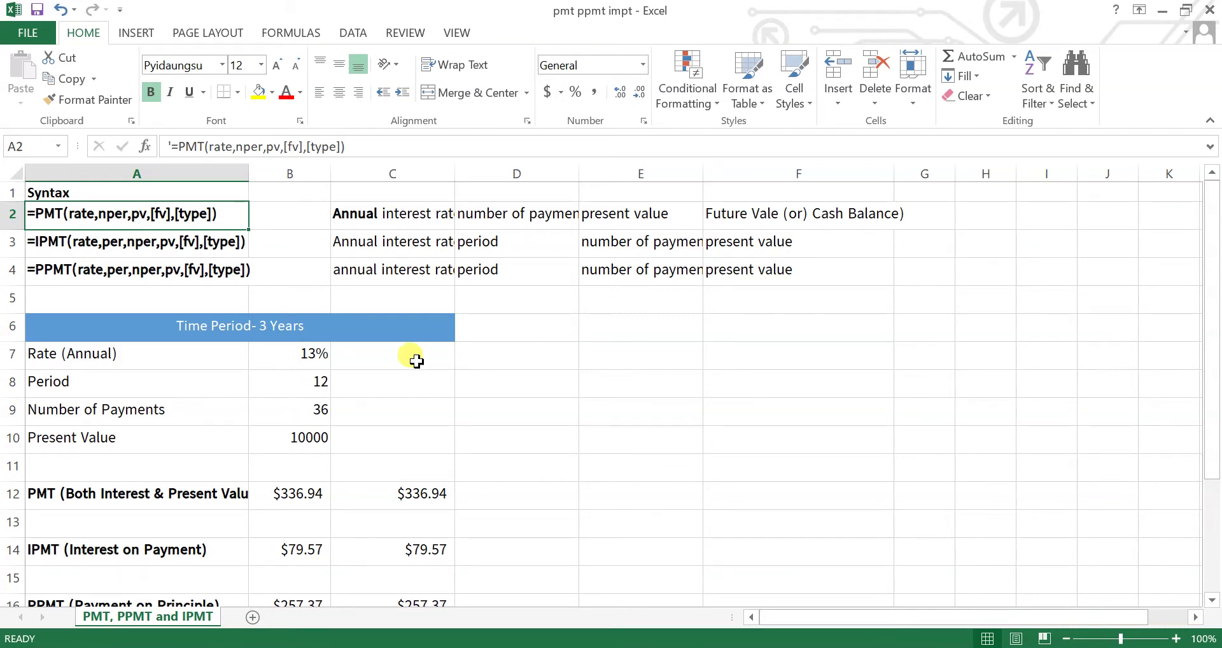
left_click(286, 351)
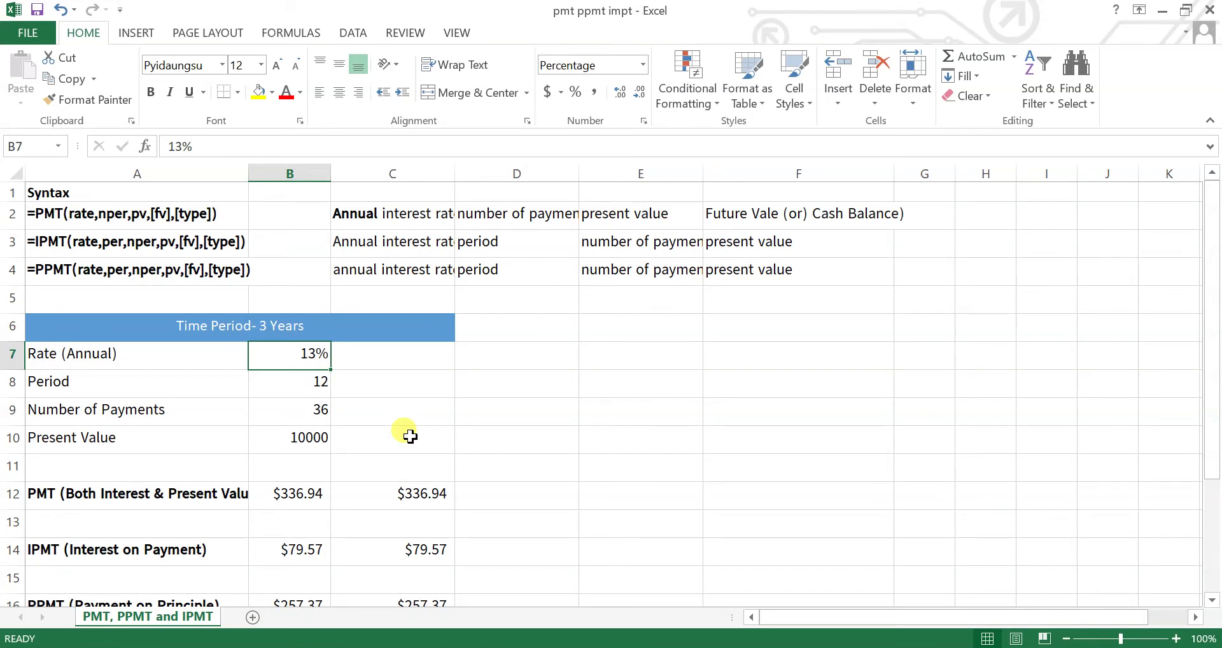
left_click(308, 438)
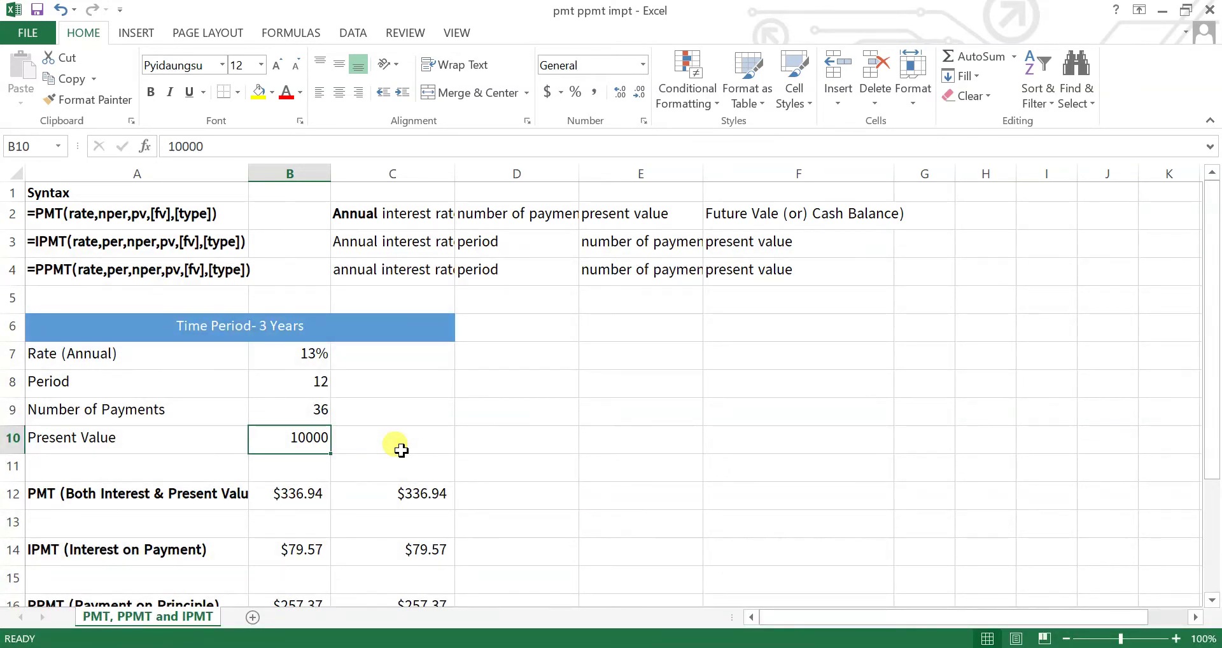
left_click(409, 495)
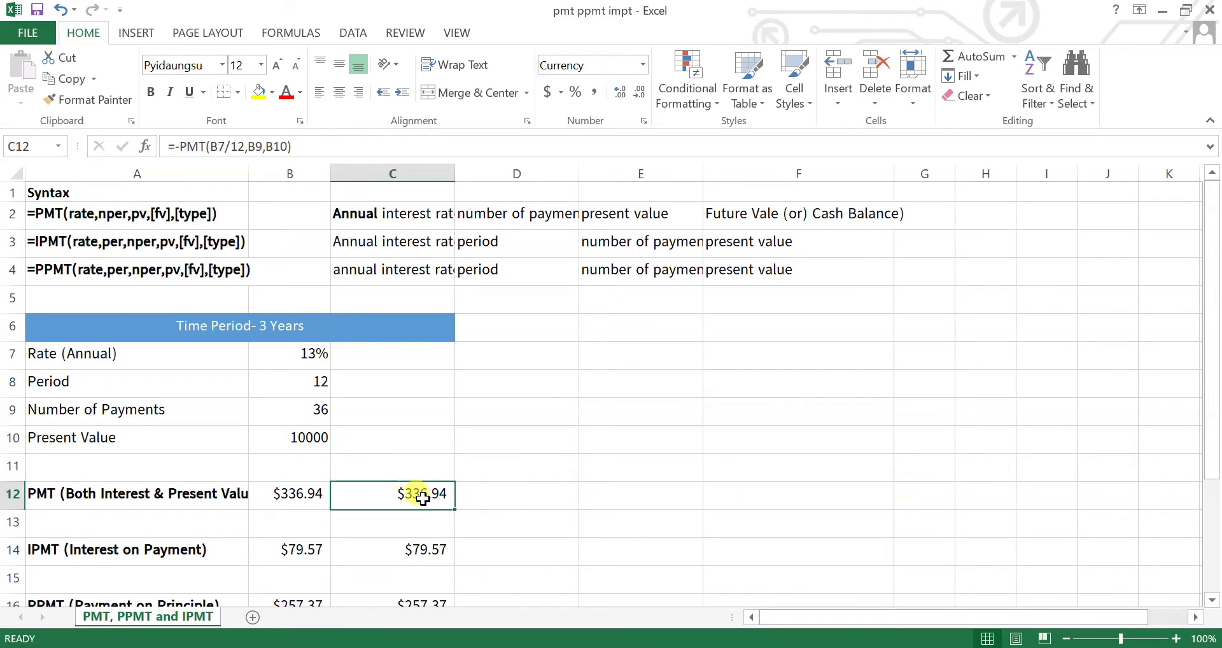
double_click(410, 495)
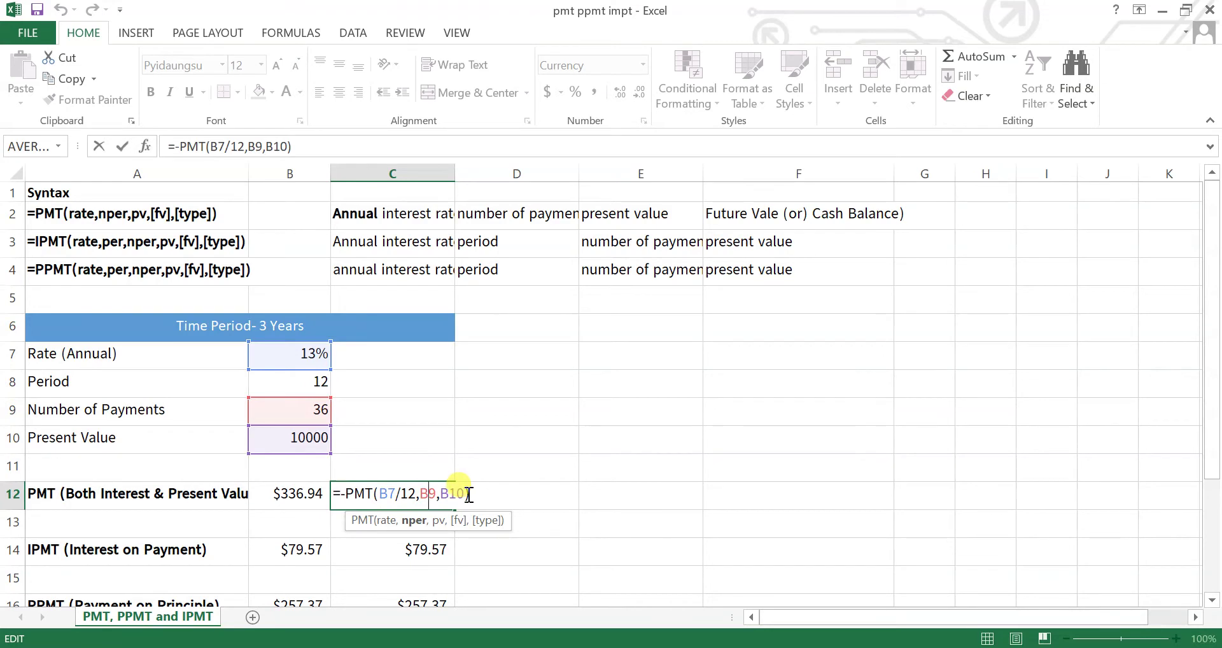
Strip the old rate, payment-count and present-value arguments from C12's PMT formula.
left_click(464, 493)
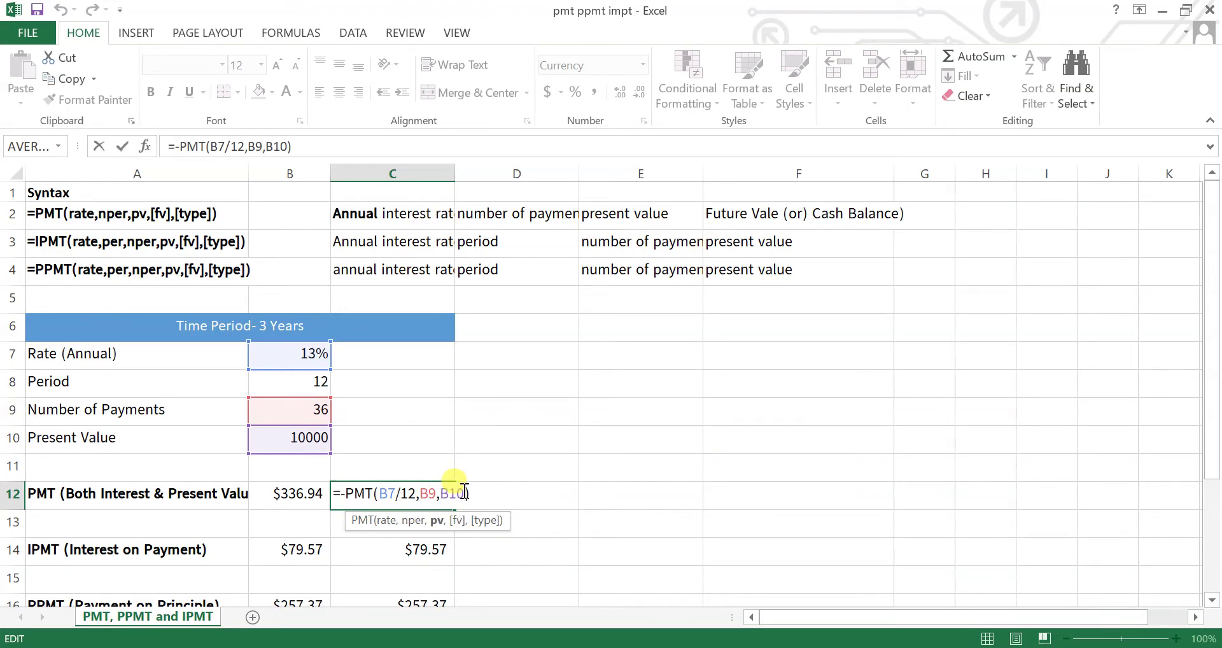
key("BackSpace")
key("BackSpace")
key("BackSpace")
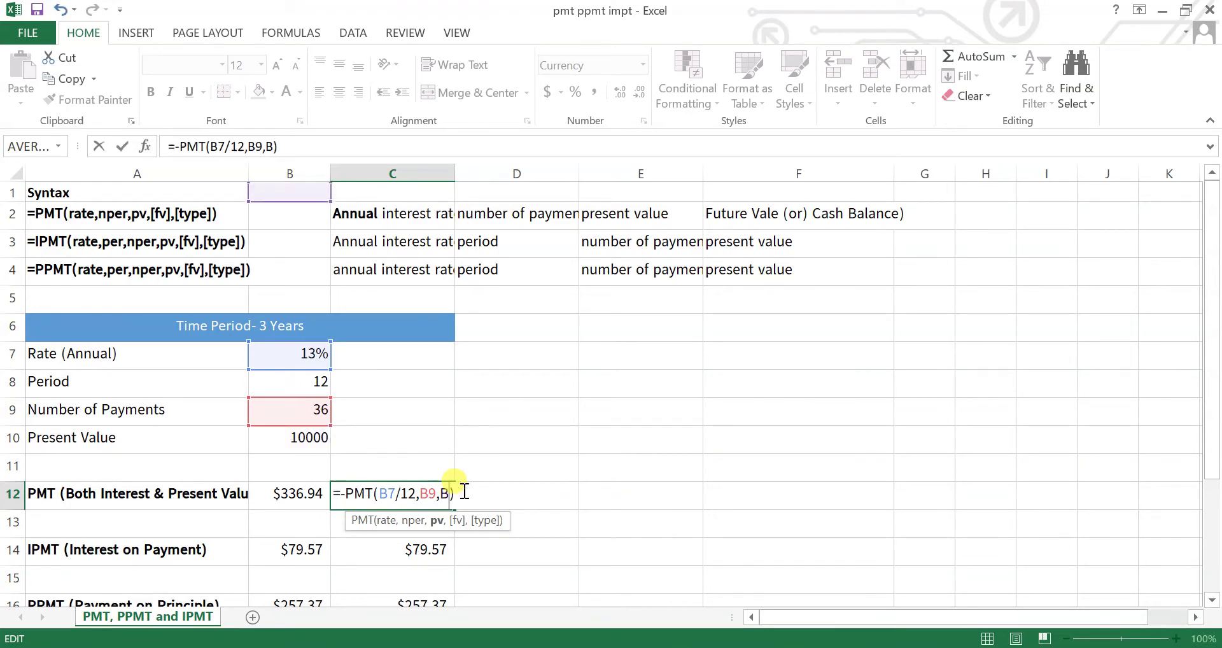
key("BackSpace")
key("BackSpace")
key("BackSpace")
key("BackSpace")
key("BackSpace")
key("BackSpace")
key("BackSpace")
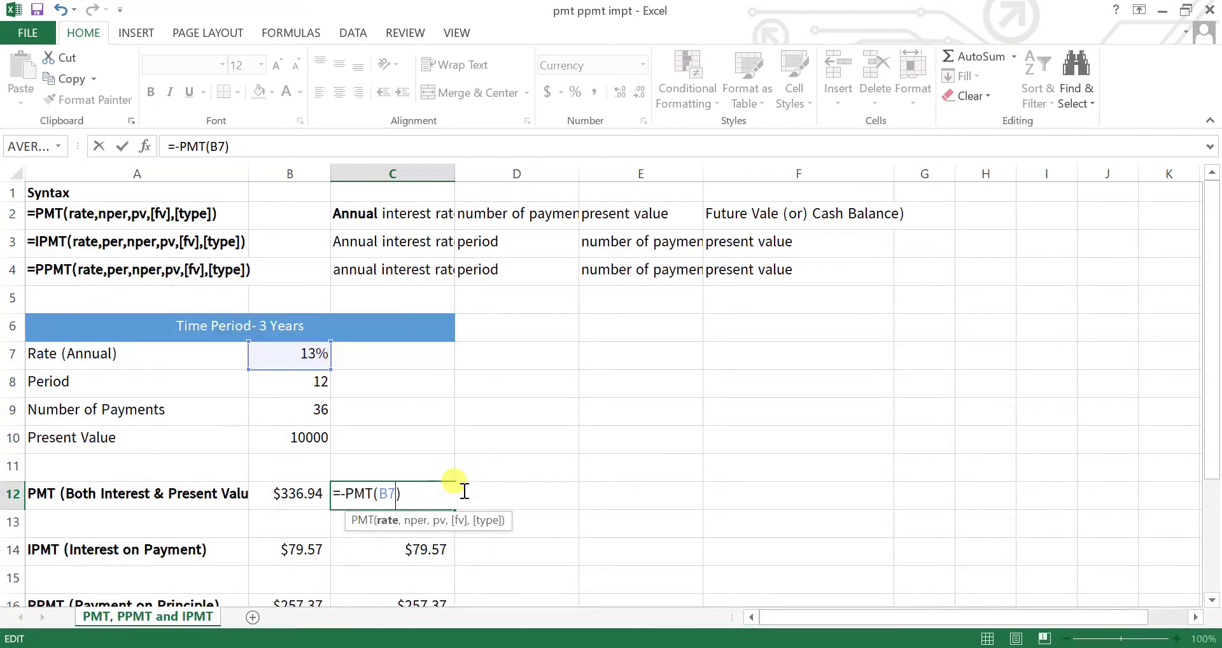
key("BackSpace")
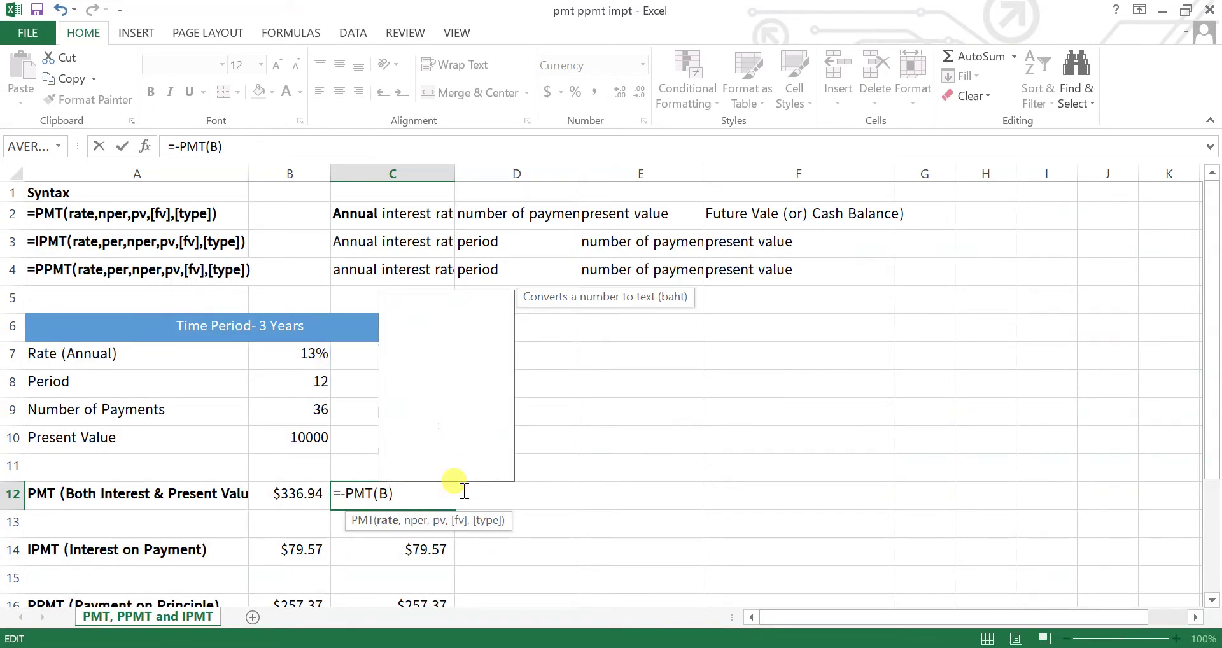
key("BackSpace")
key("Delete")
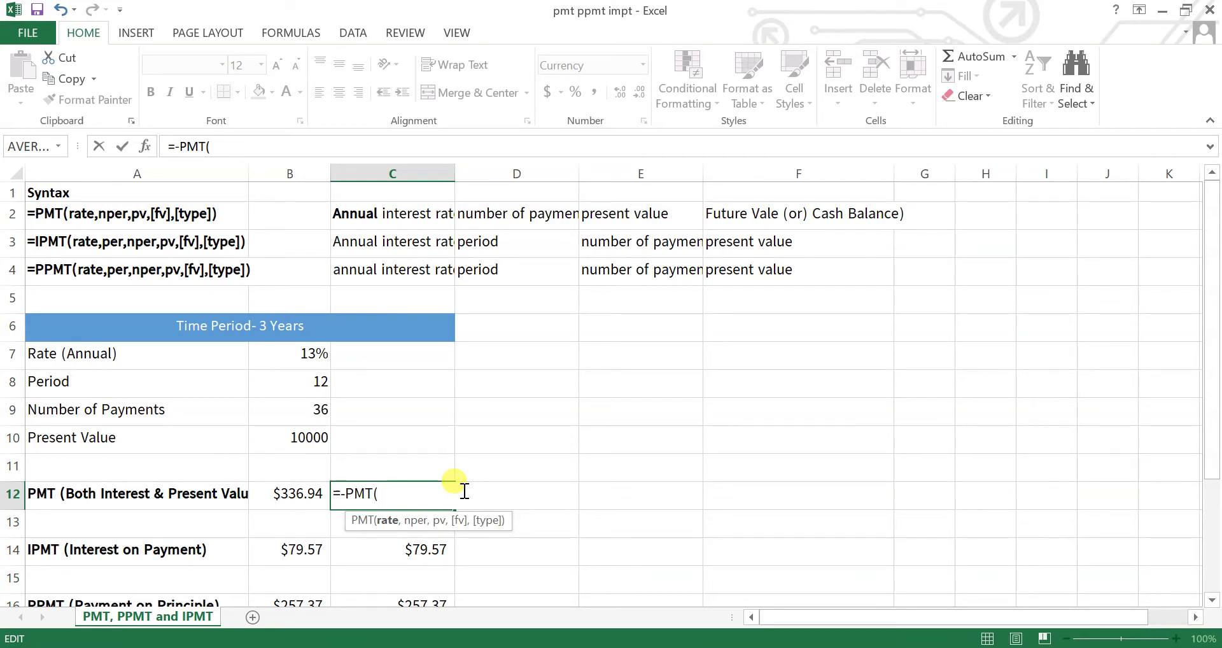
Rebuild C12 as =-PMT(B7/12,B9,B10), giving $336.94.
left_click(309, 353)
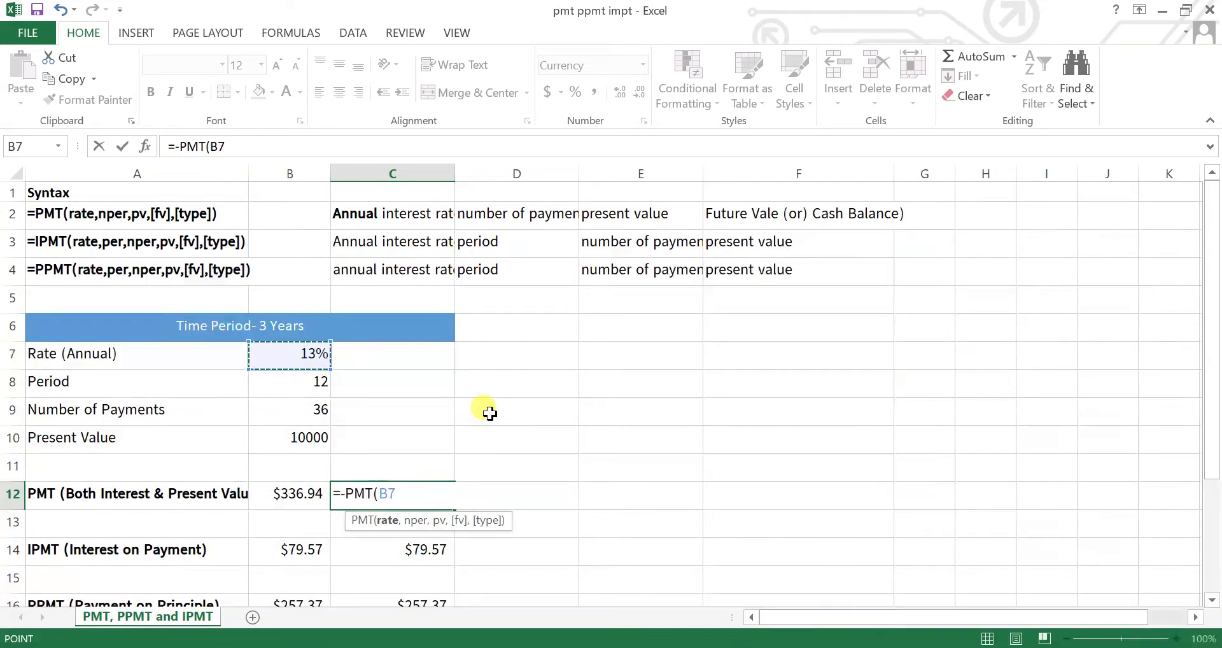
type("/12")
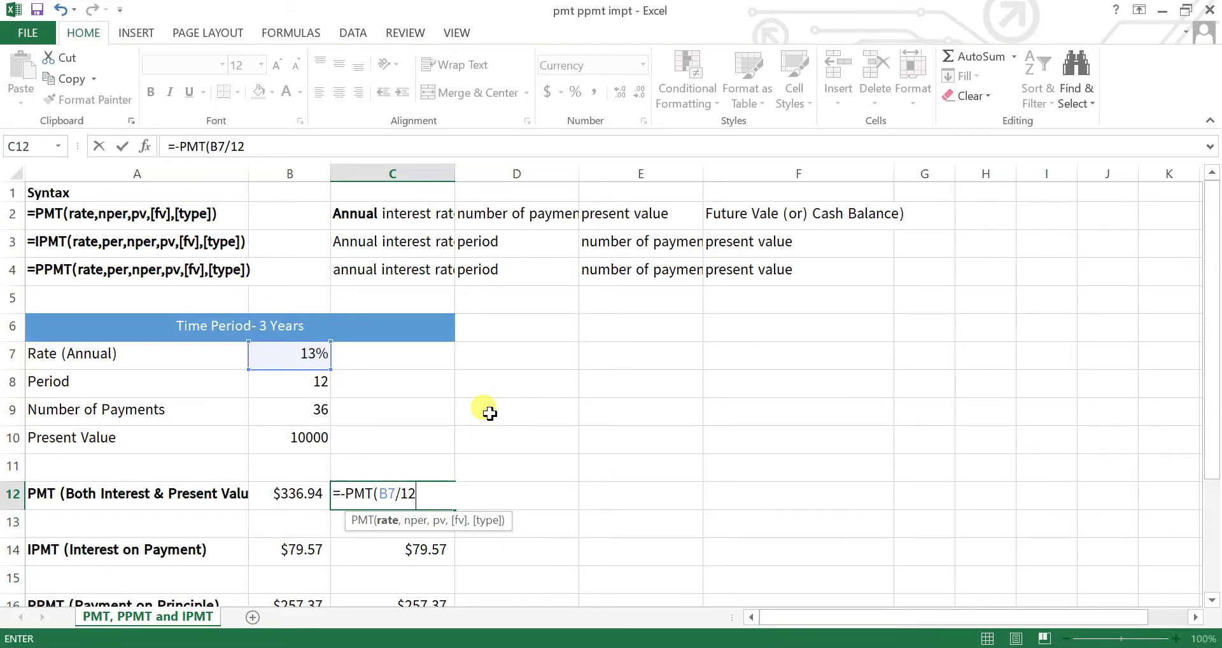
type(",")
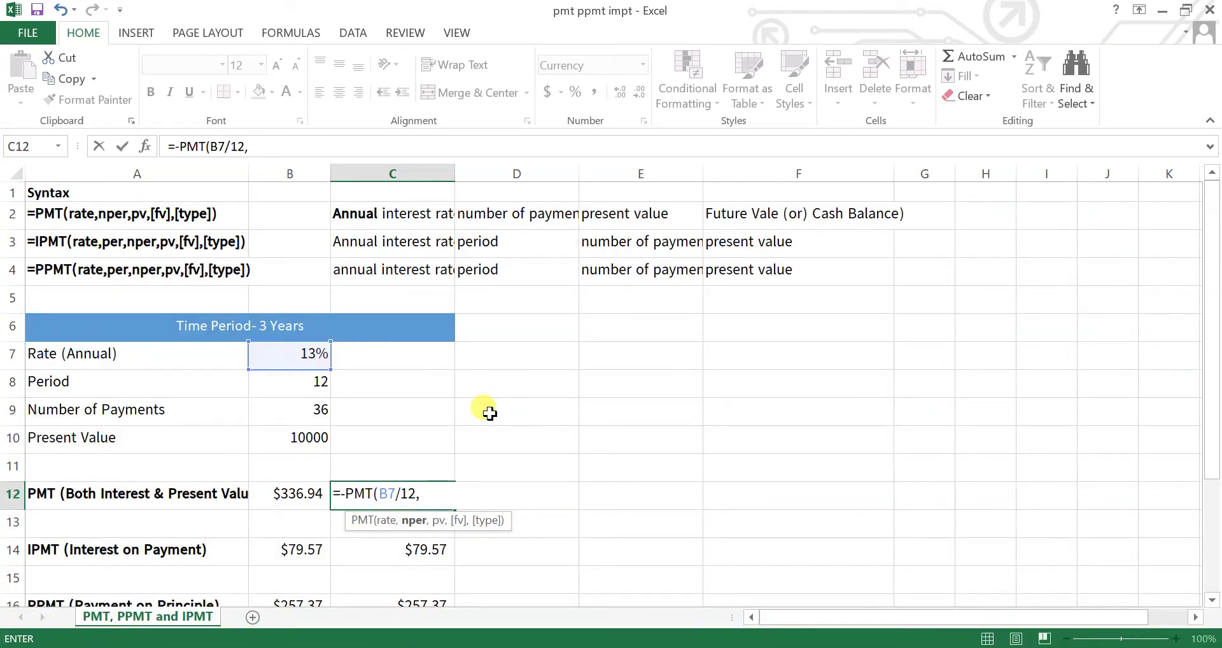
left_click(300, 414)
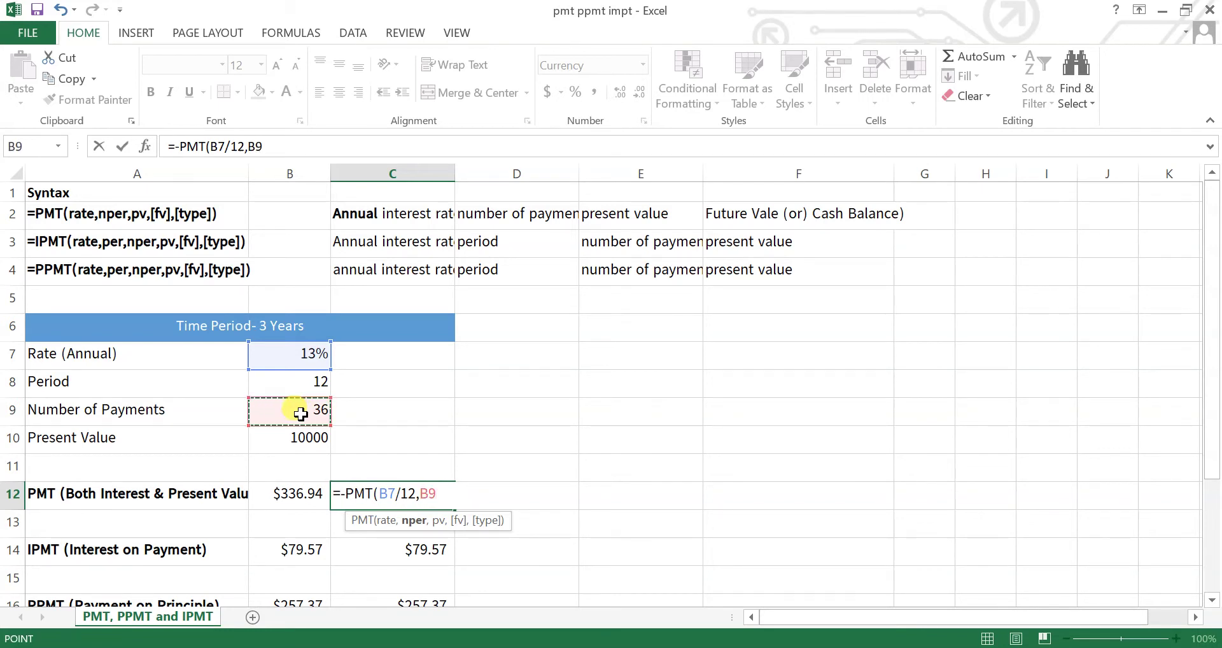
type(",")
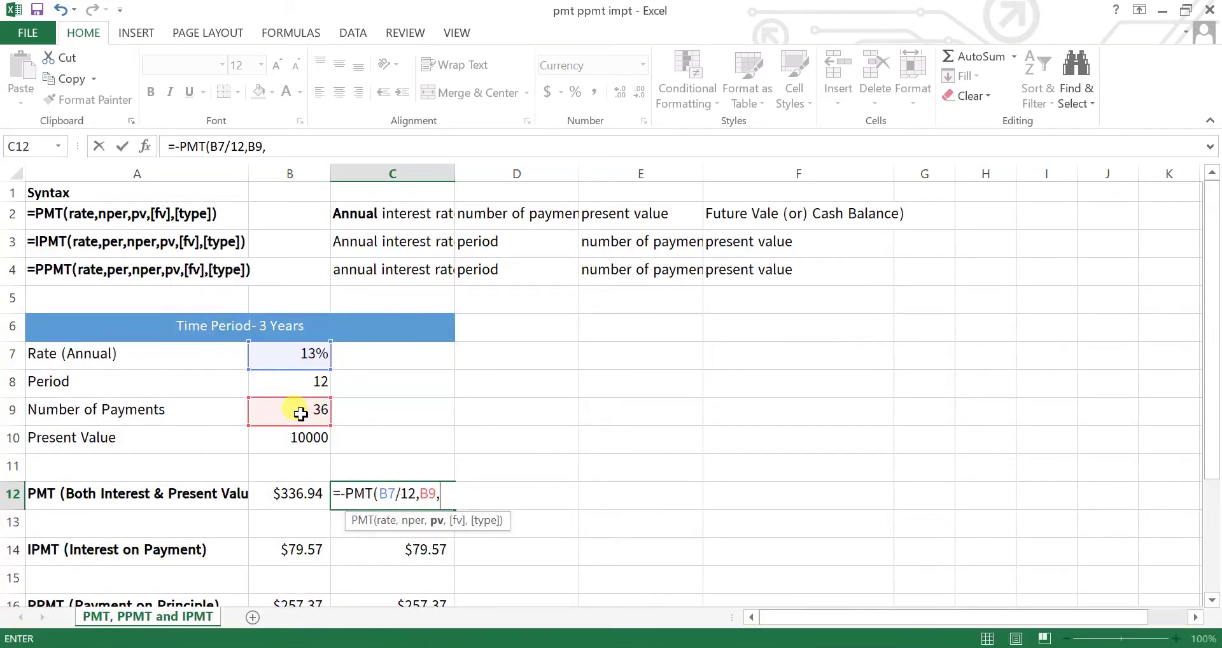
left_click(301, 439)
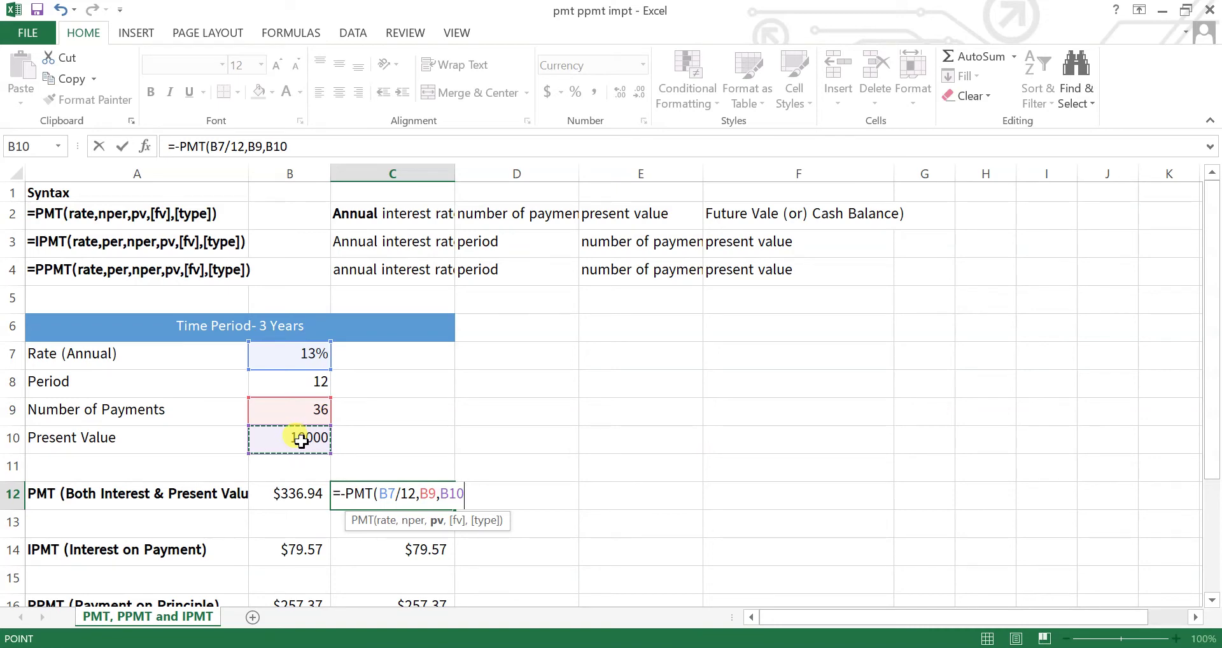
key("ctrl+Return")
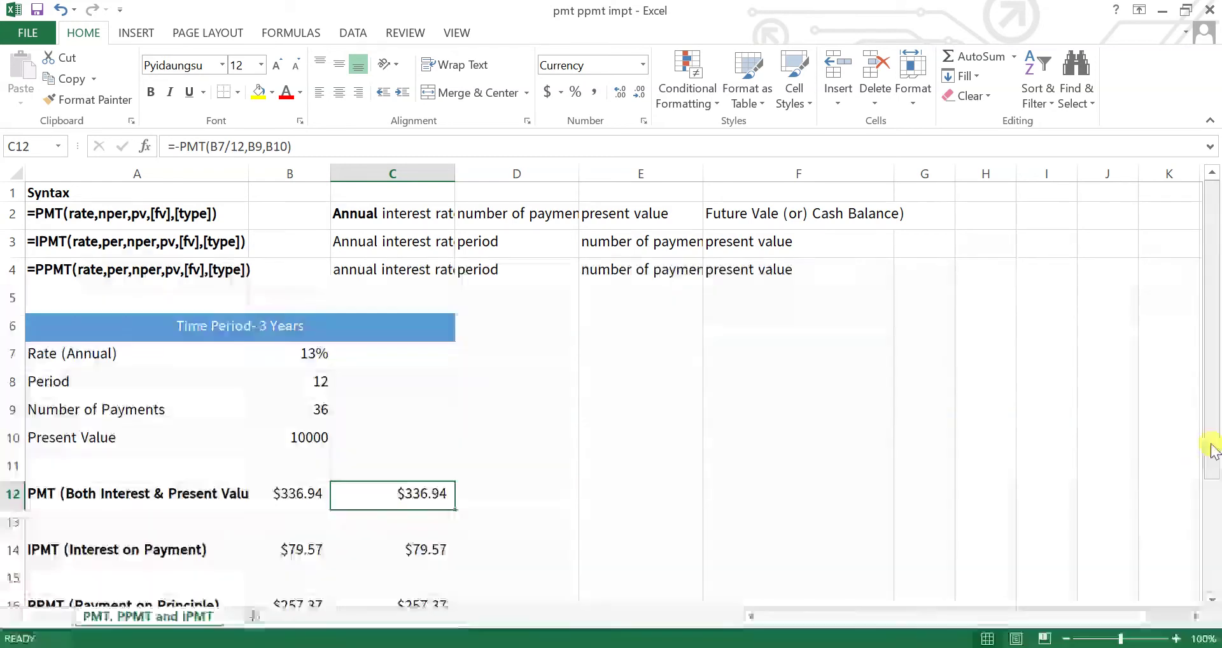
left_click_drag(1212, 445, 1216, 497)
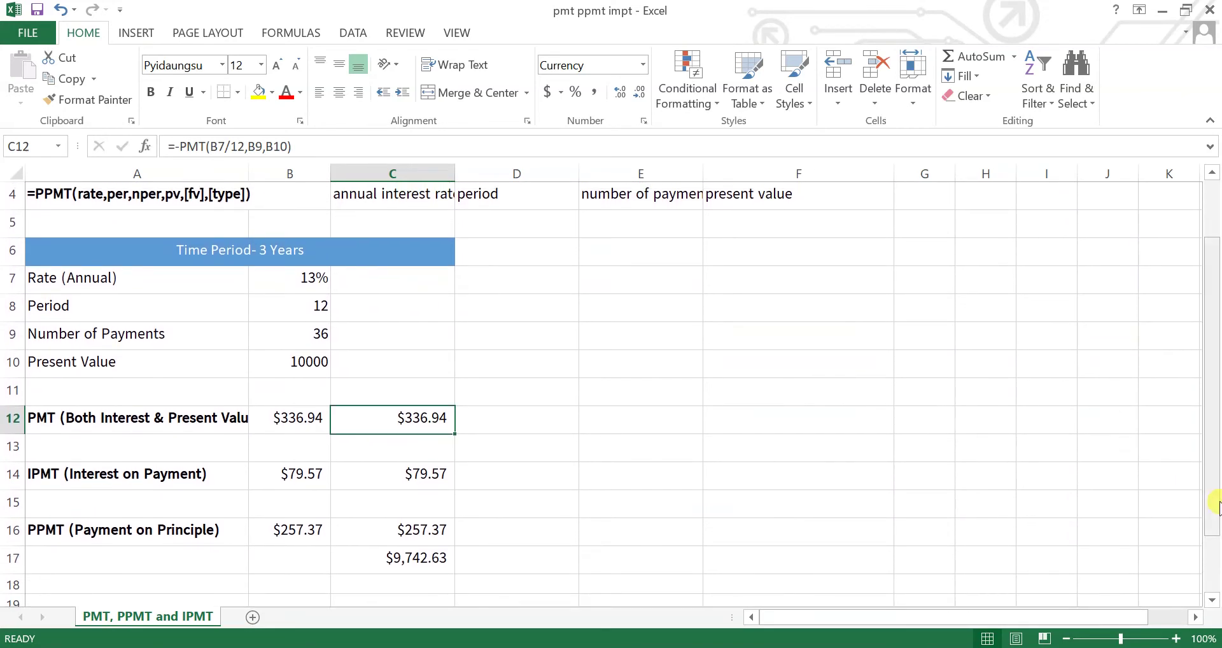
Select C14 to view its =-IPMT(B7/12,B8,B9,B10) interest formula.
left_click(404, 477)
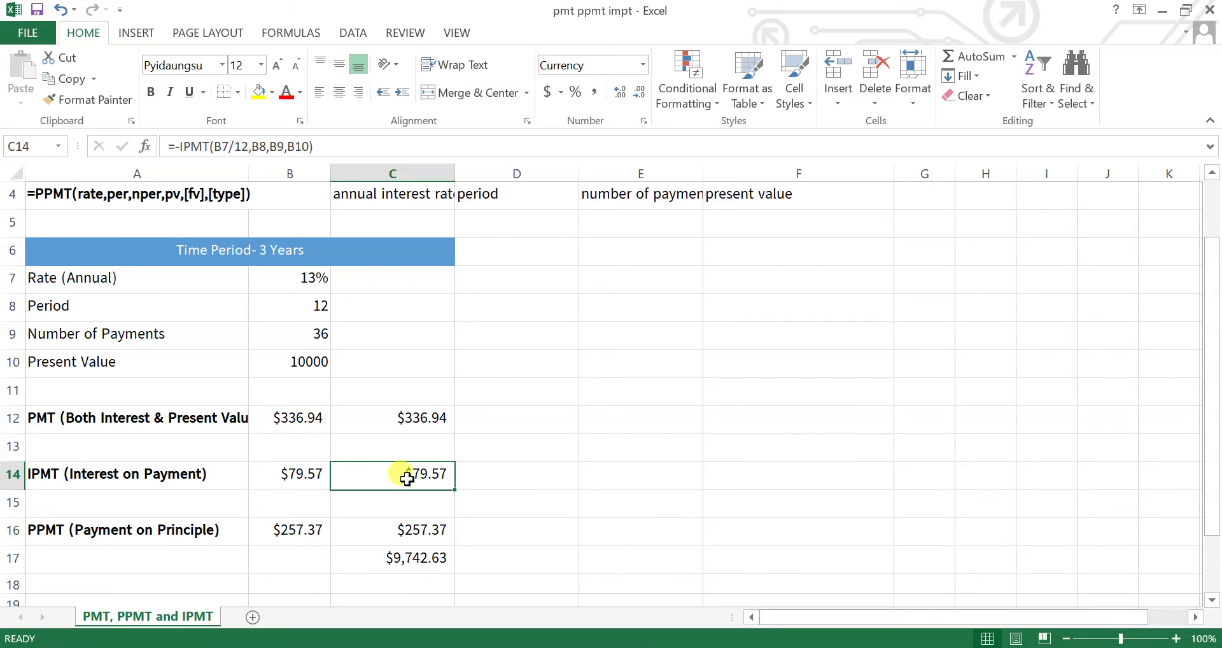
Complete C14 as =-IPMT(B7/12,B8,B9,B10) for $79.57 interest.
double_click(445, 476)
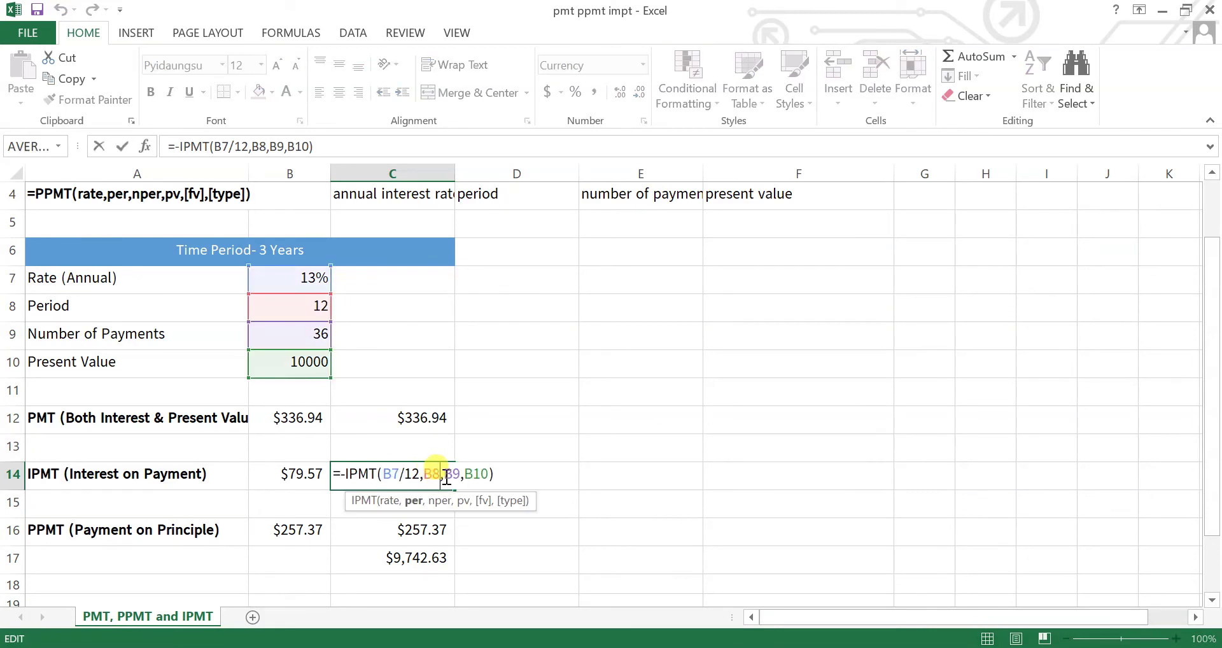
left_click(493, 474)
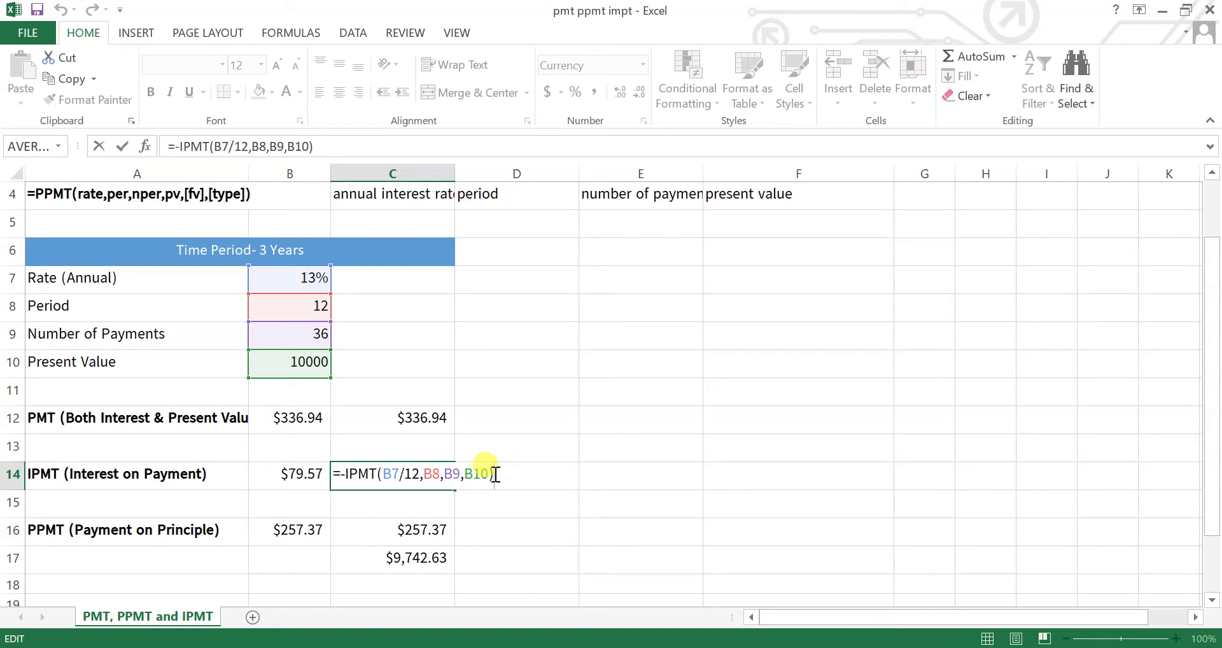
key("BackSpace")
key("BackSpace")
key("BackSpace")
key("BackSpace")
key("BackSpace")
key("BackSpace")
key("BackSpace")
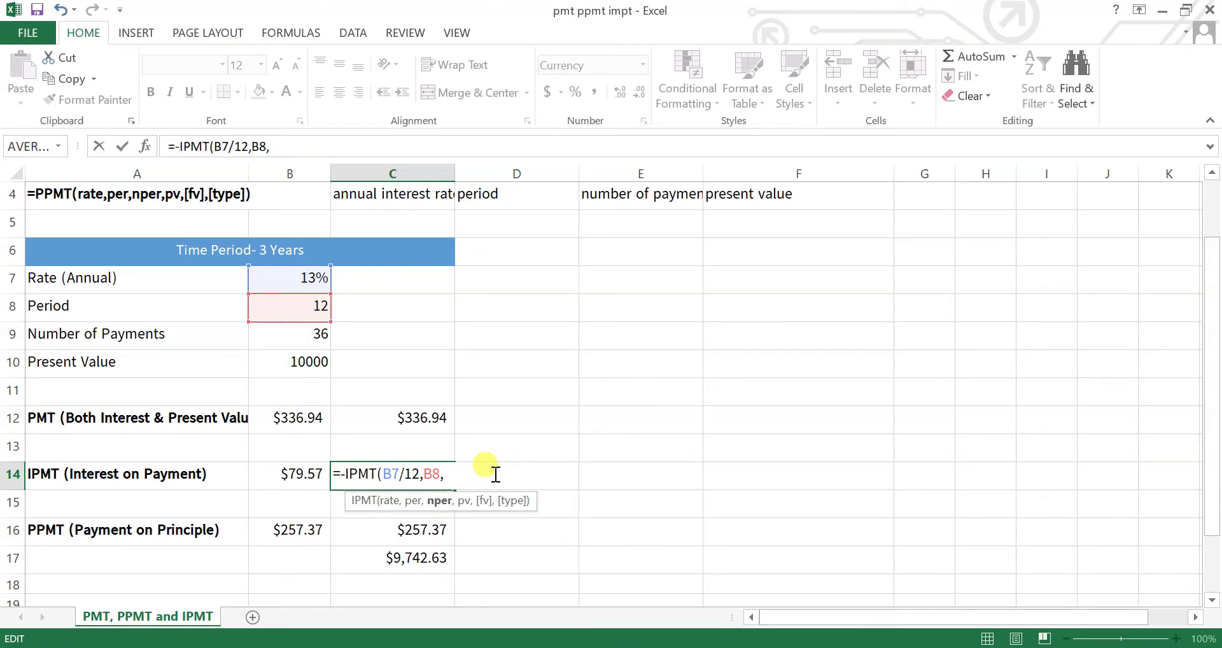
key("BackSpace")
key("BackSpace")
key("BackSpace")
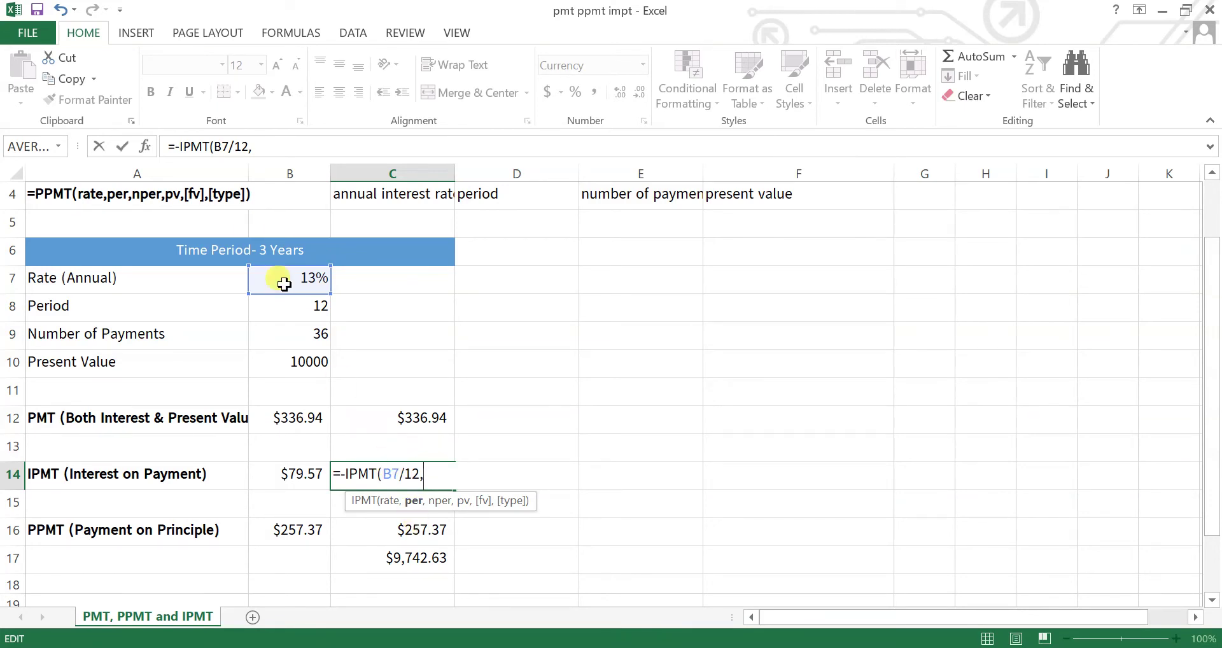
left_click(297, 310)
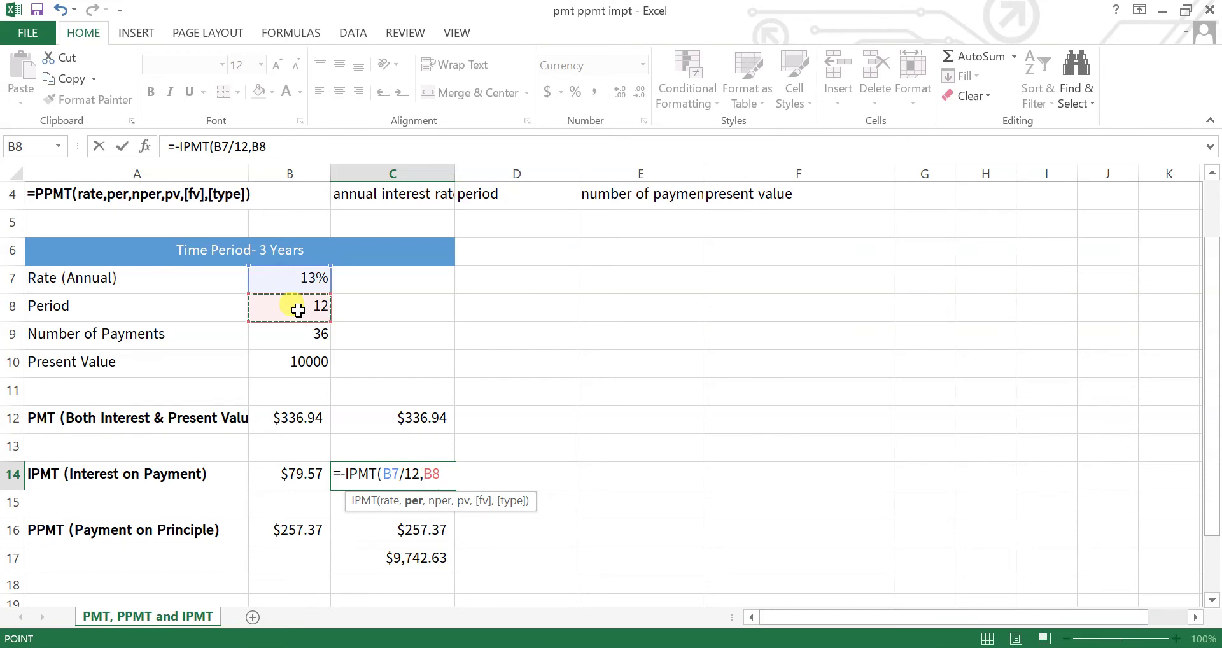
type(",")
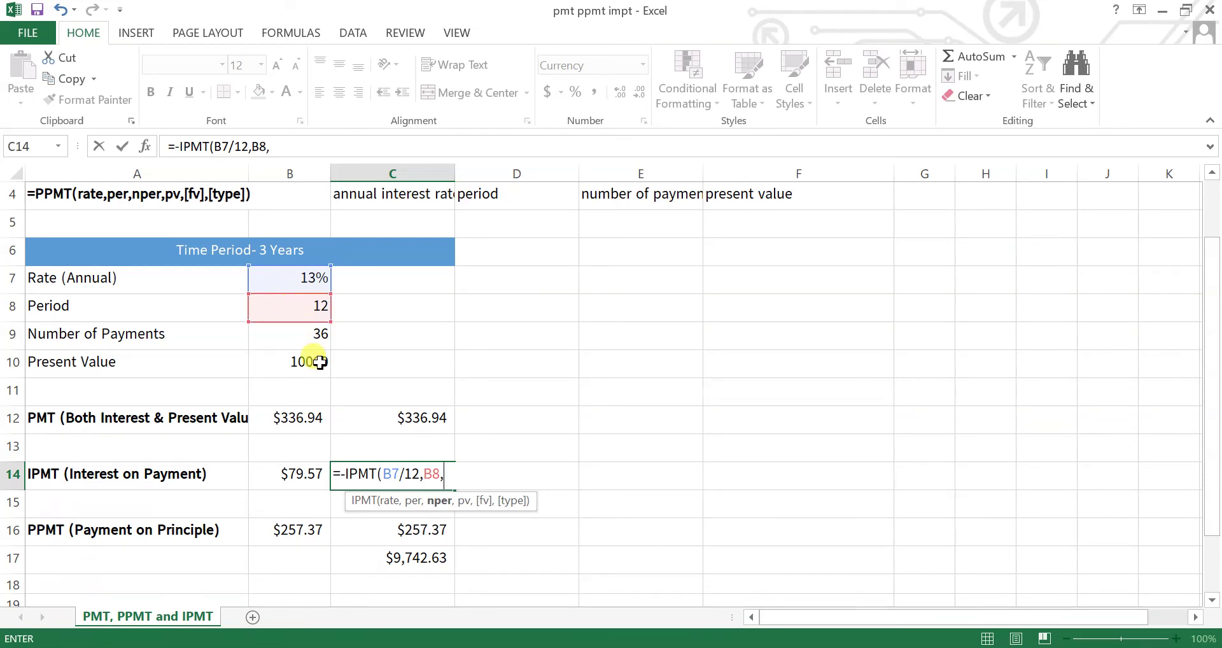
left_click(306, 336)
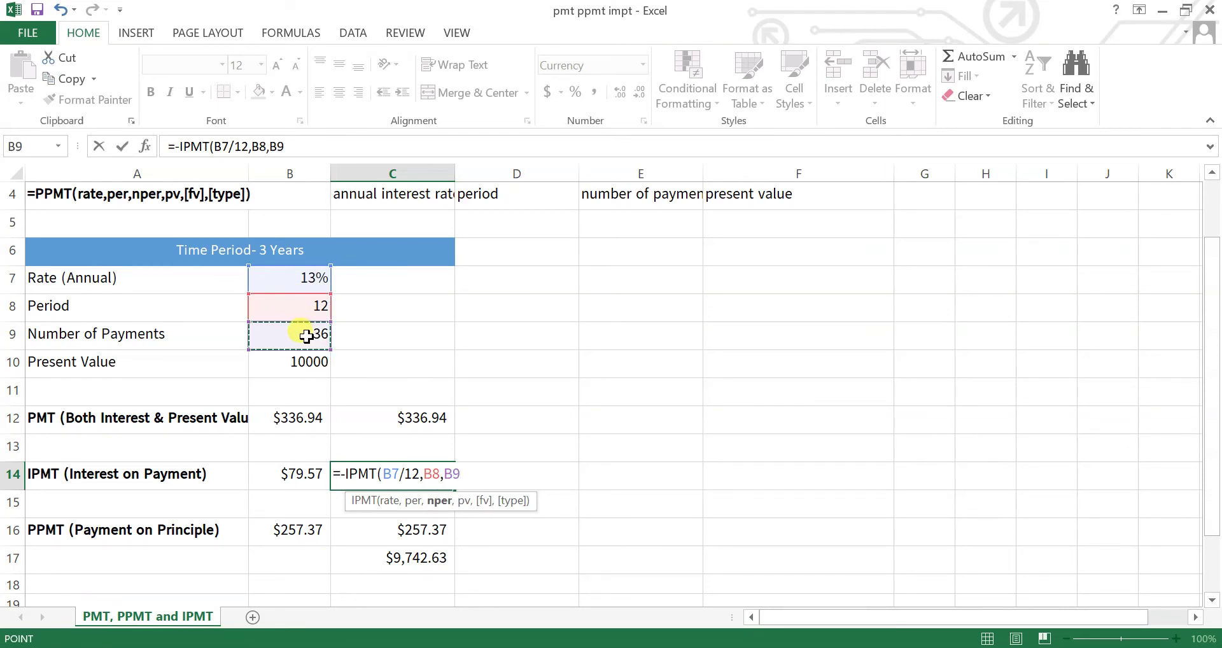
type(",")
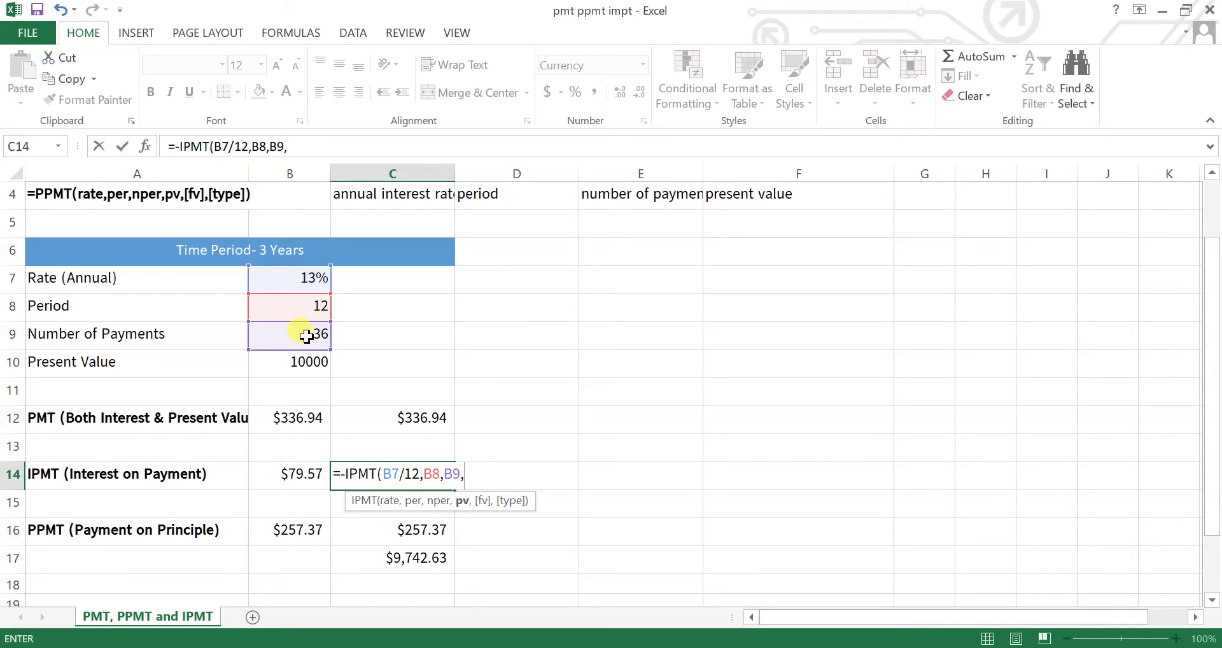
left_click(307, 362)
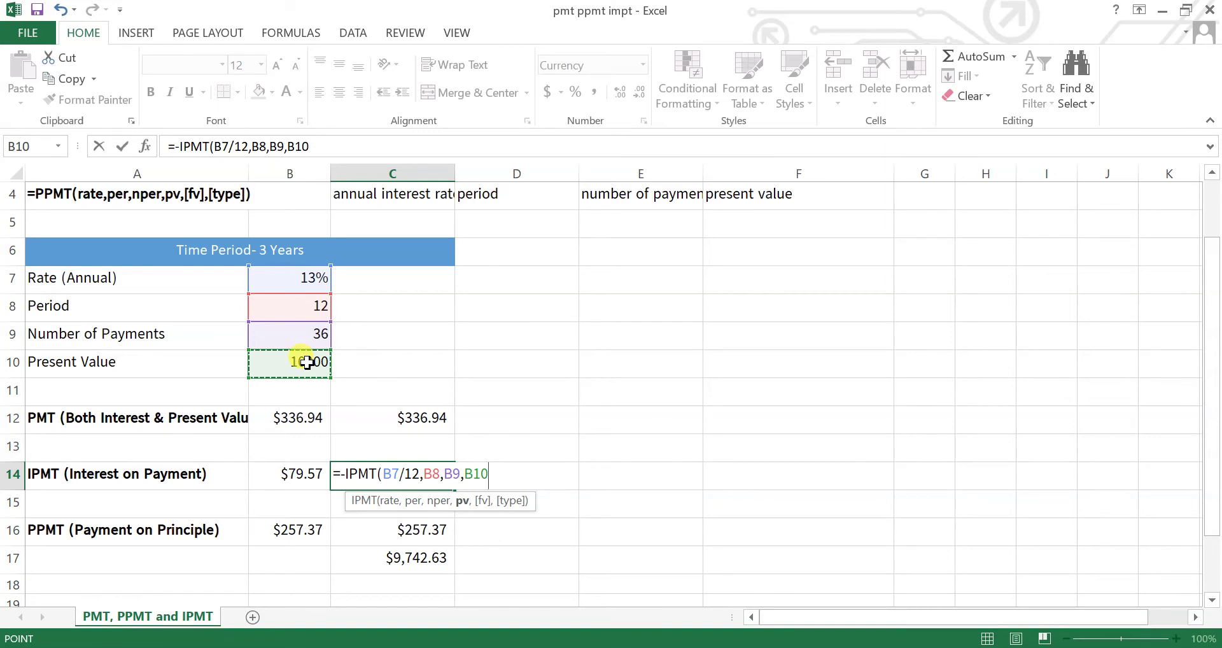
key("Return")
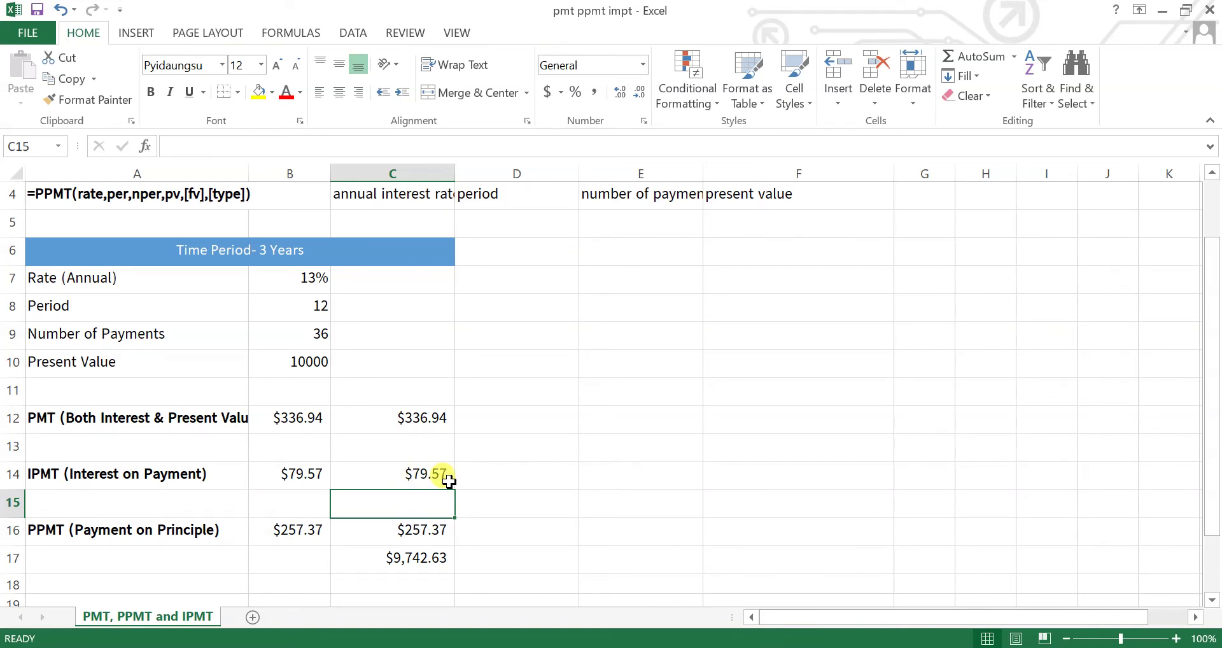
Open C16's =-PPMT(B7/12,B8,B9,B10) formula for review.
left_click(560, 479)
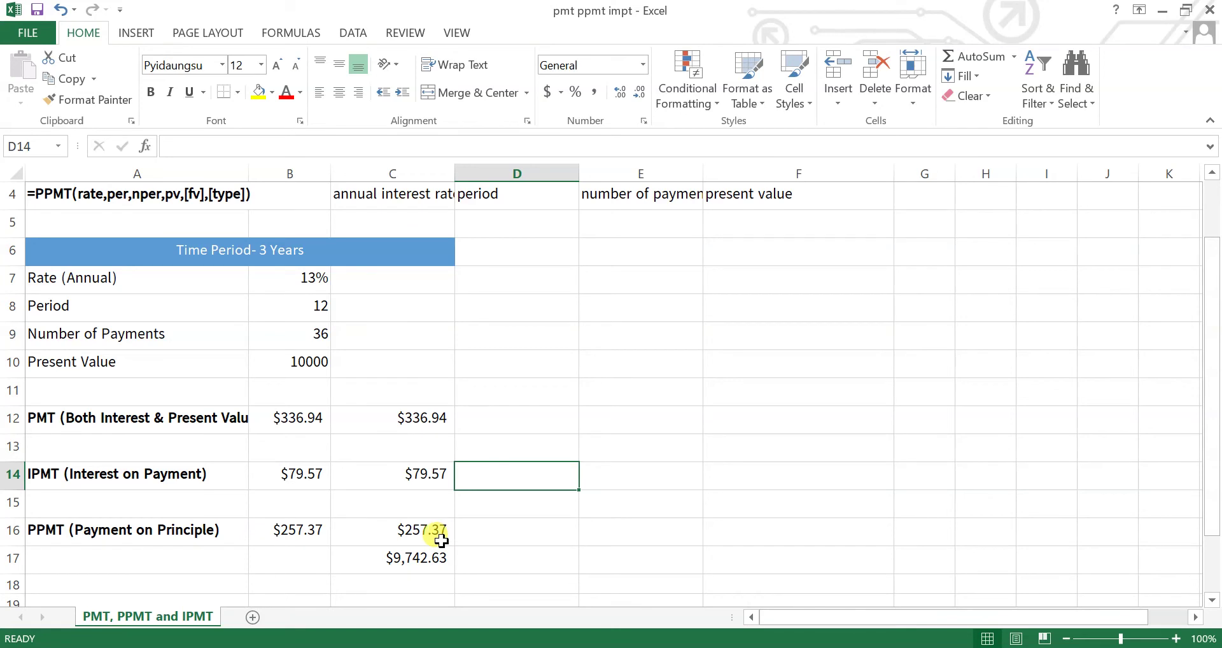
left_click(423, 530)
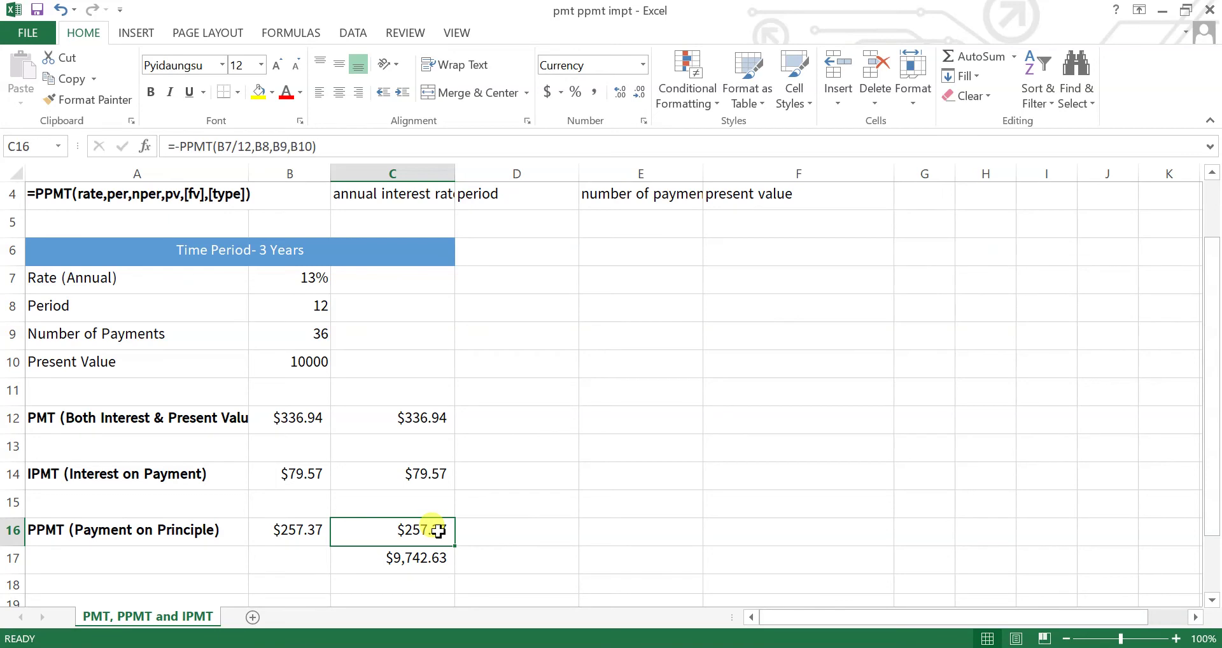
double_click(438, 530)
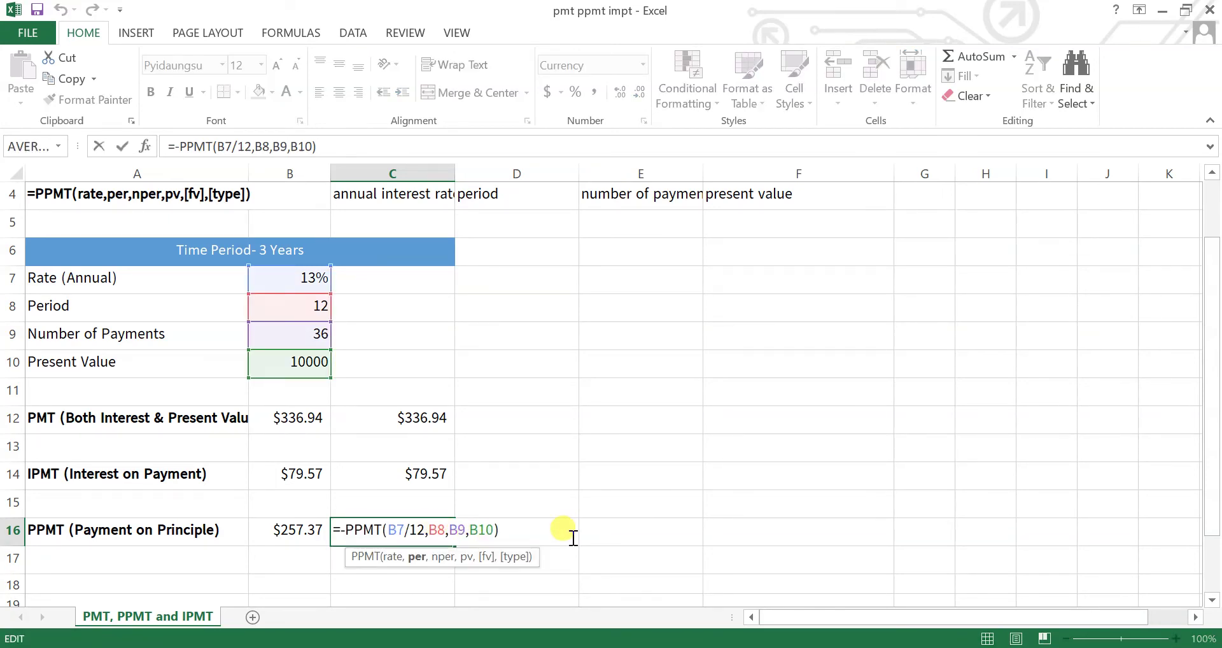
left_click(396, 536)
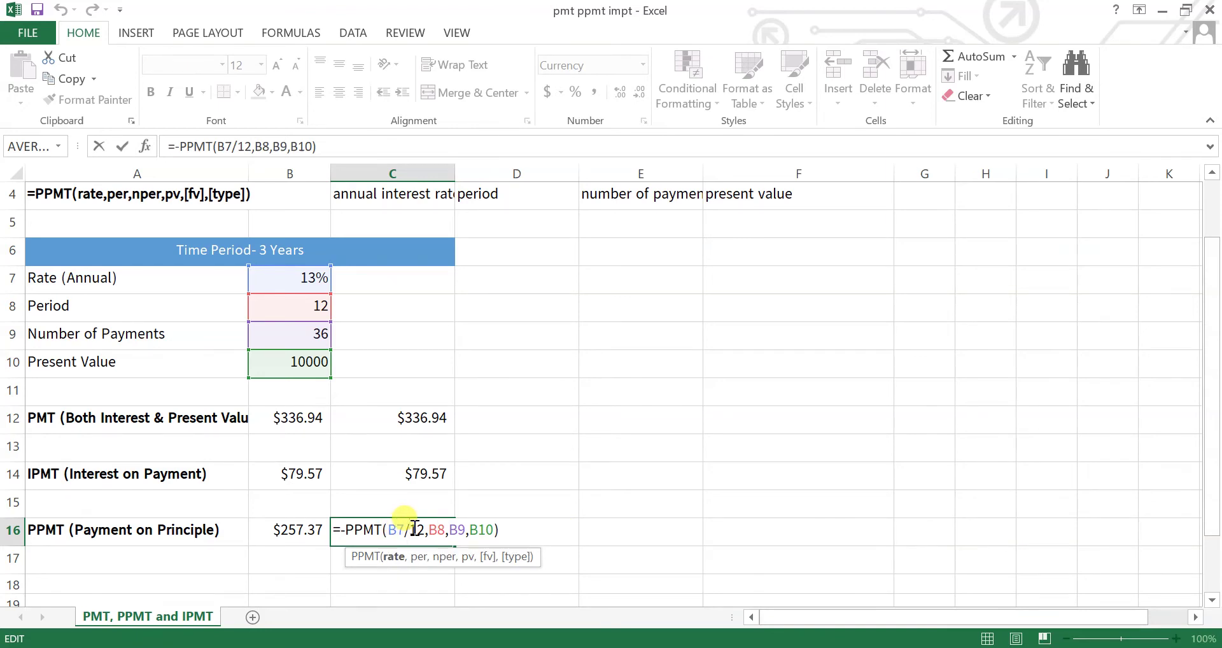
left_click(438, 530)
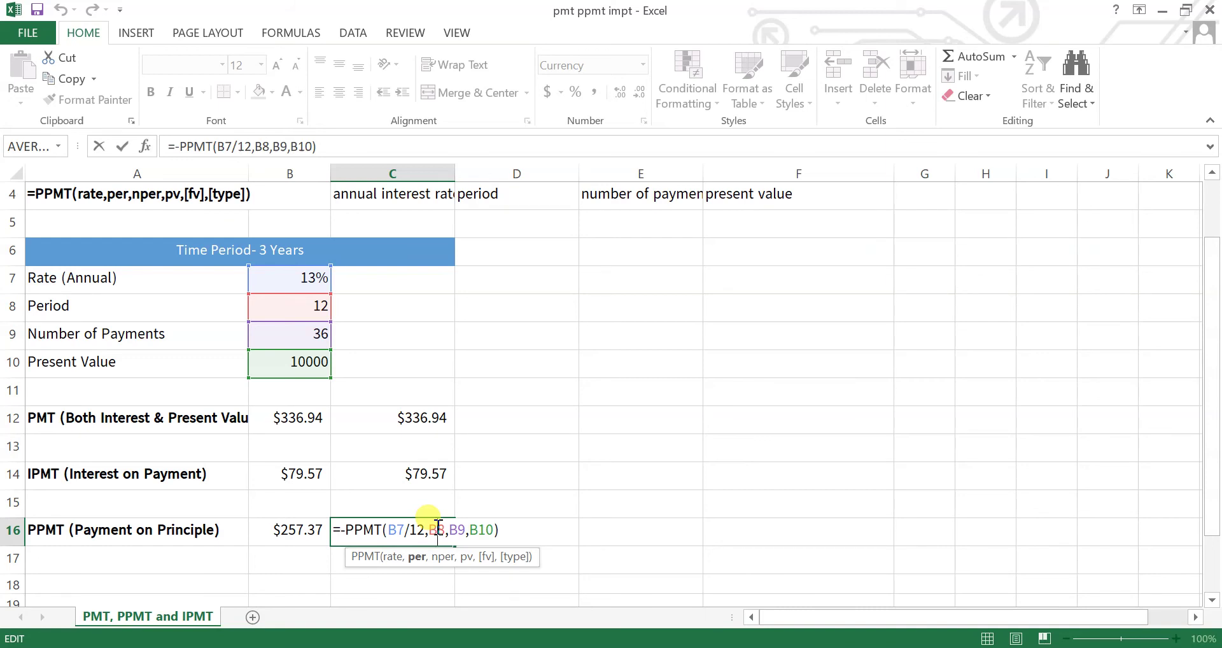
left_click(457, 529)
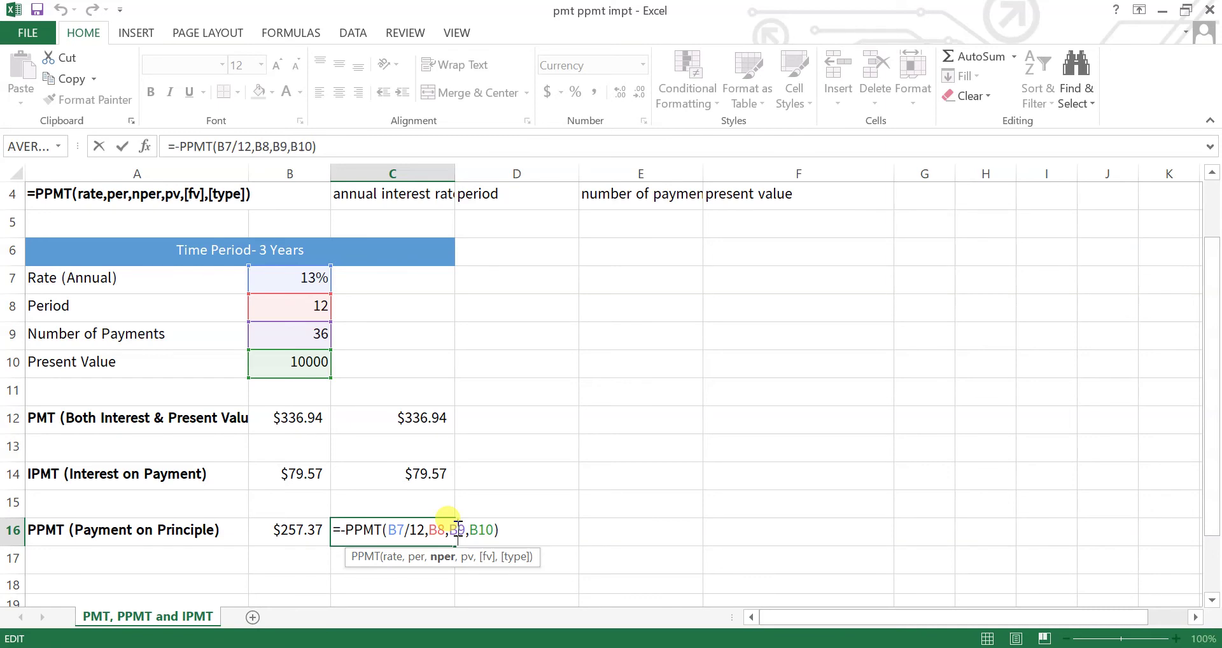
left_click(480, 530)
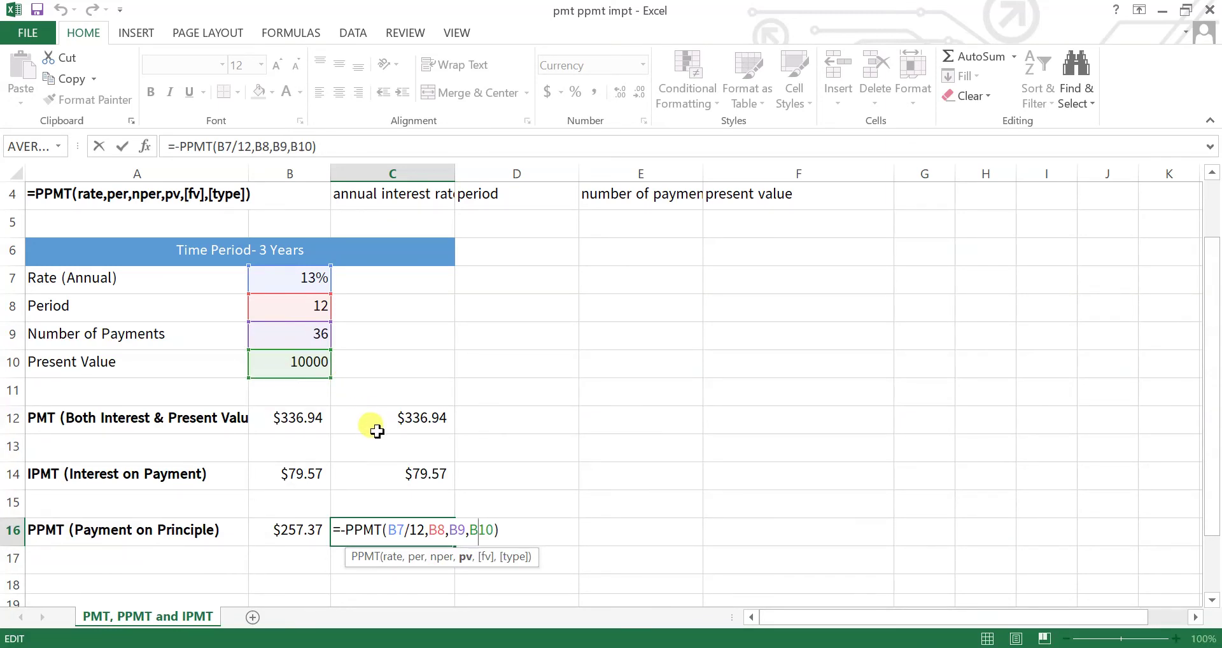
key("Return")
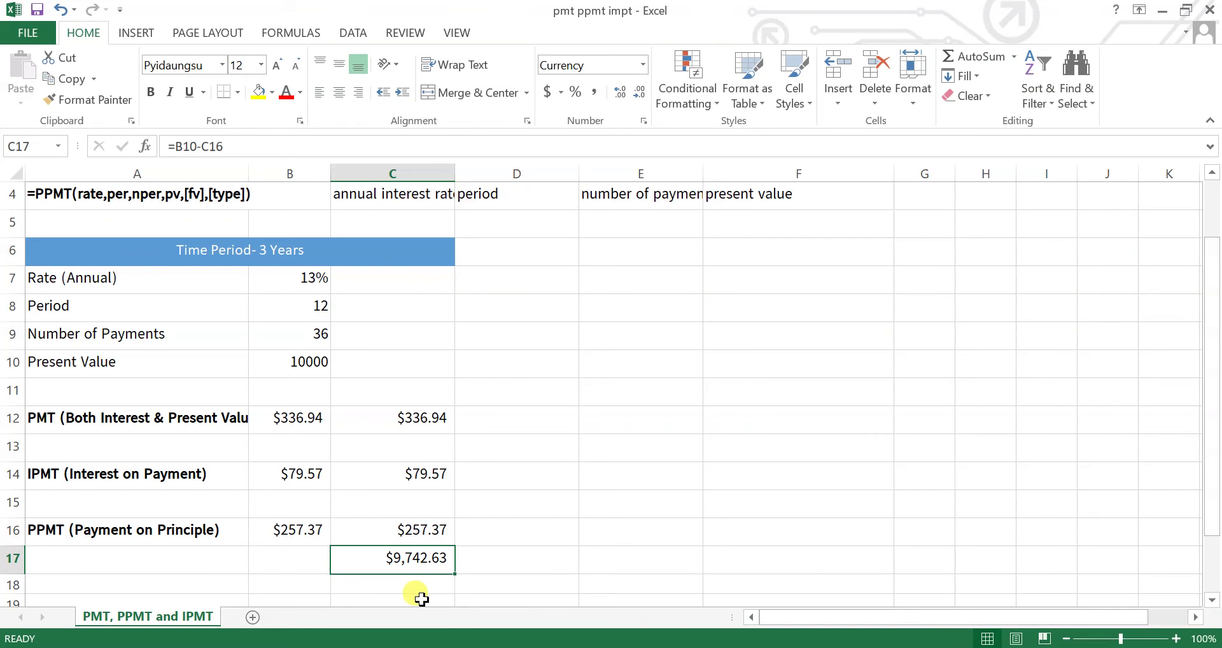
left_click(403, 527)
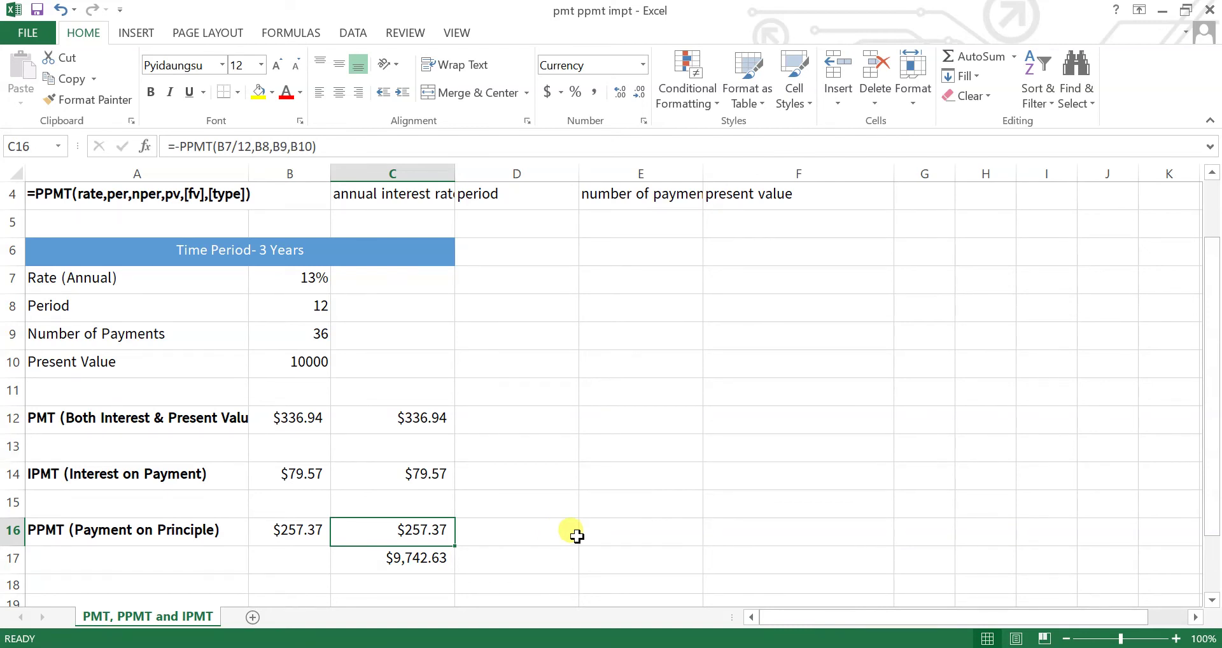
left_click(604, 509)
Enter a check sum =C14+C16 in E15.
type("=")
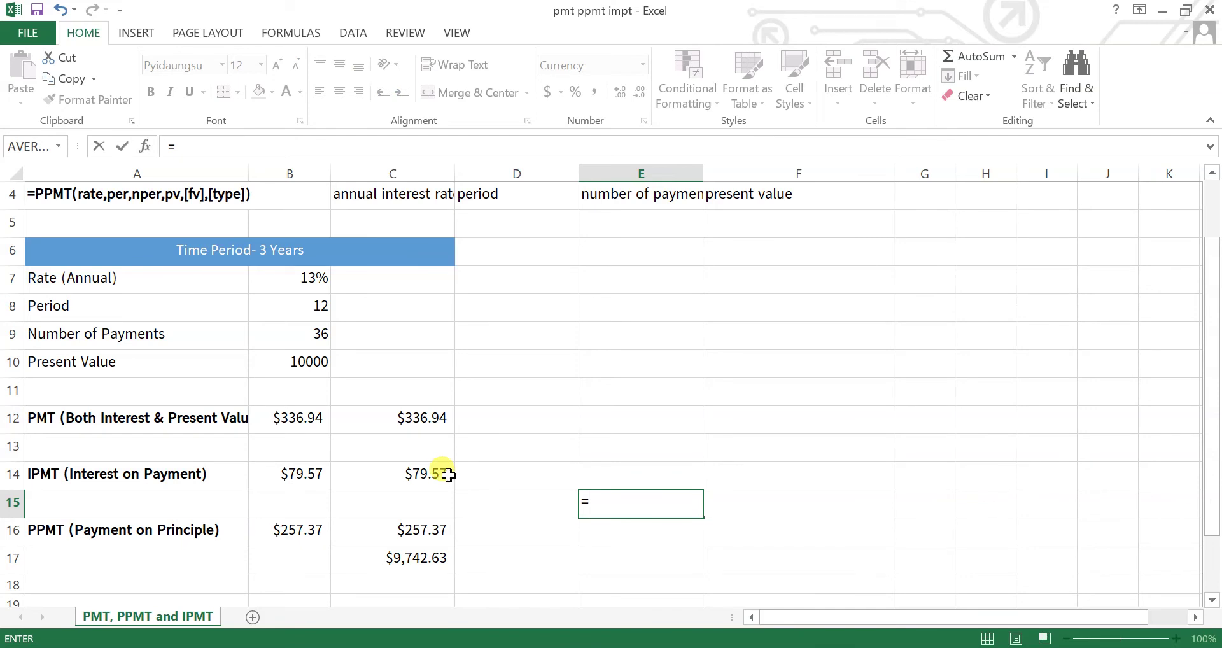
left_click(434, 474)
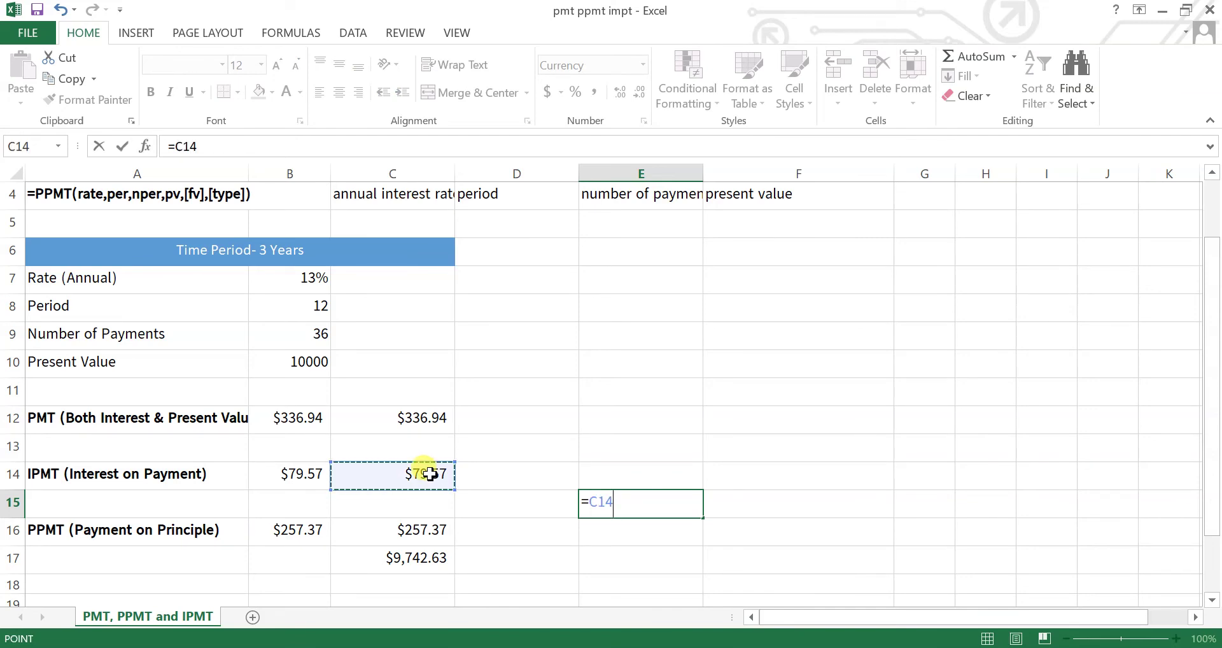
type("+")
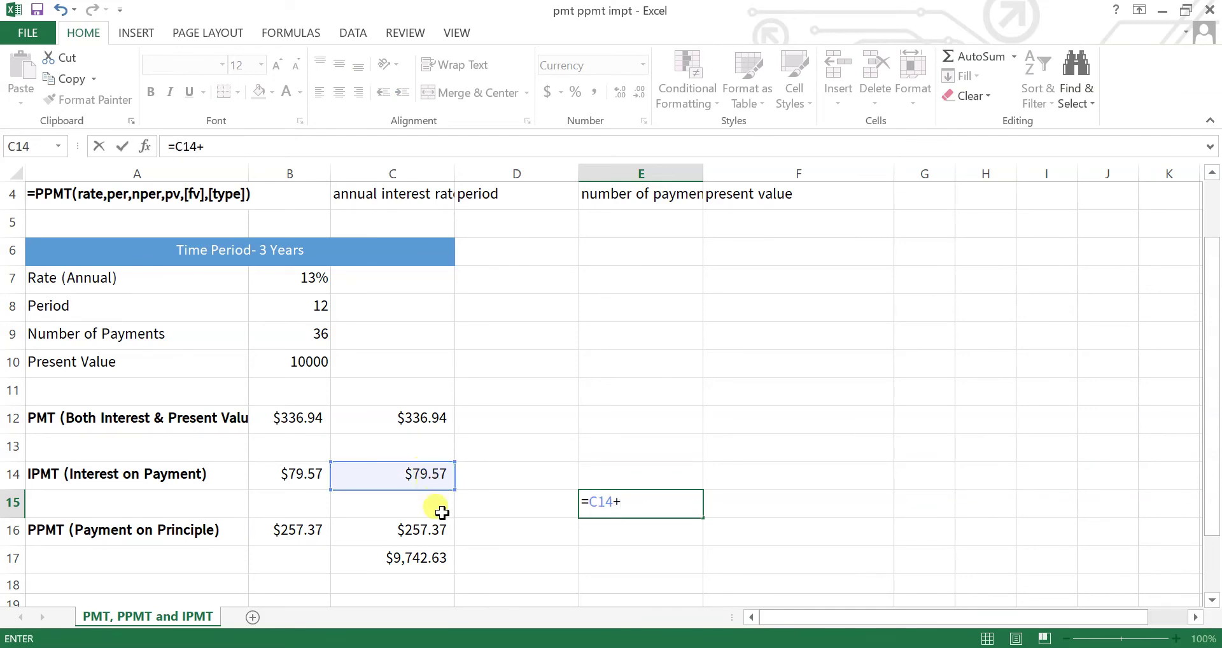
left_click(425, 532)
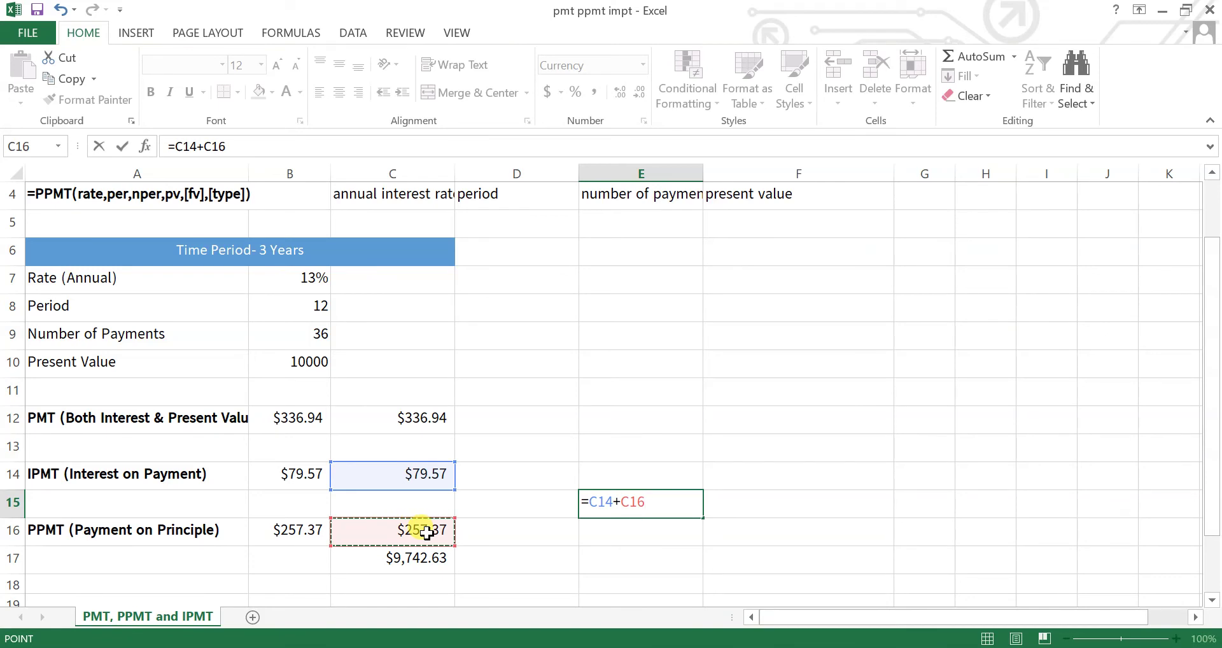
key("Return")
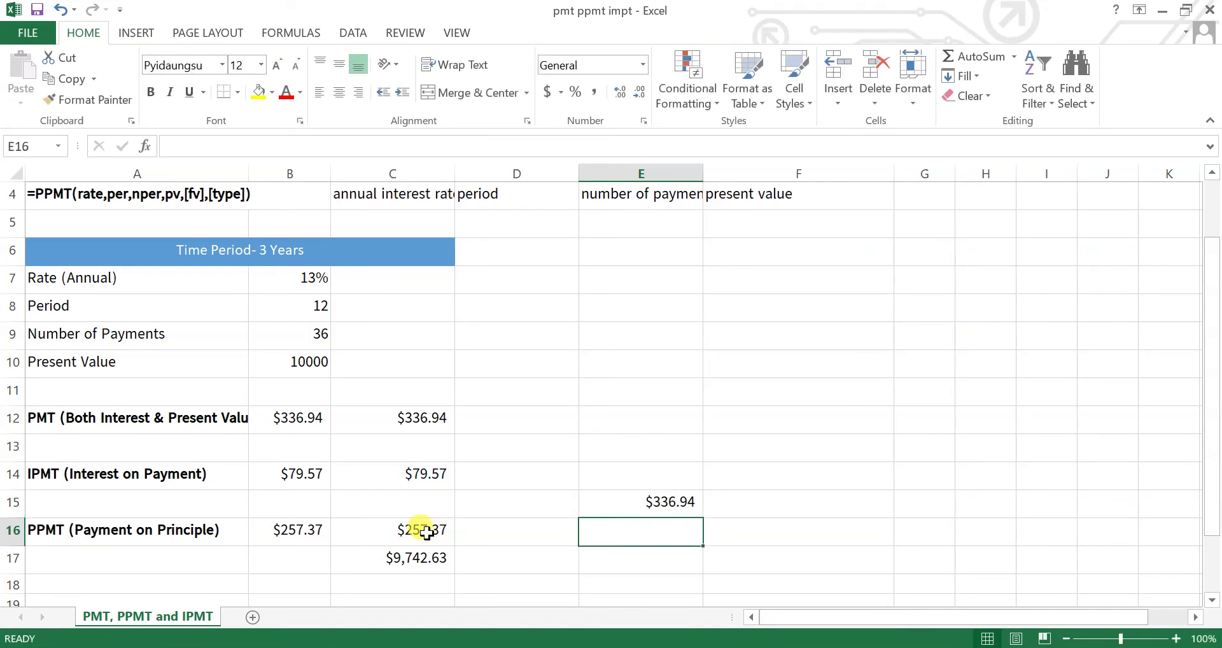
Confirm E15 matches the $336.94 PMT in C12, then clear E15.
left_click(656, 499)
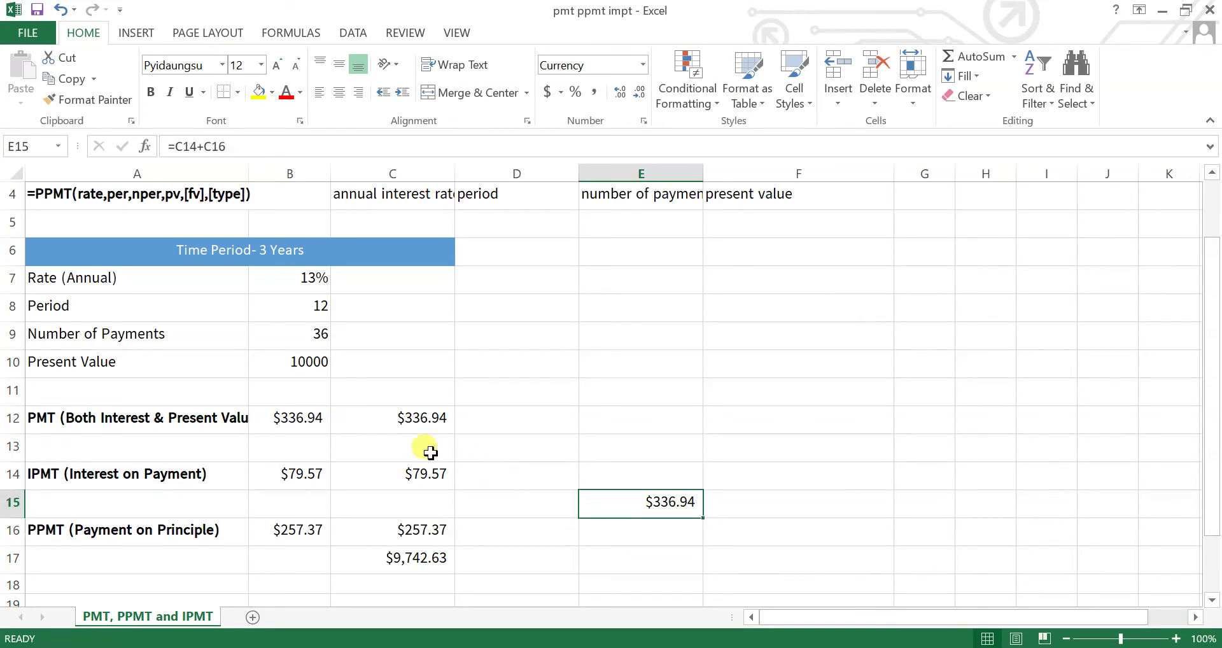
left_click(410, 428)
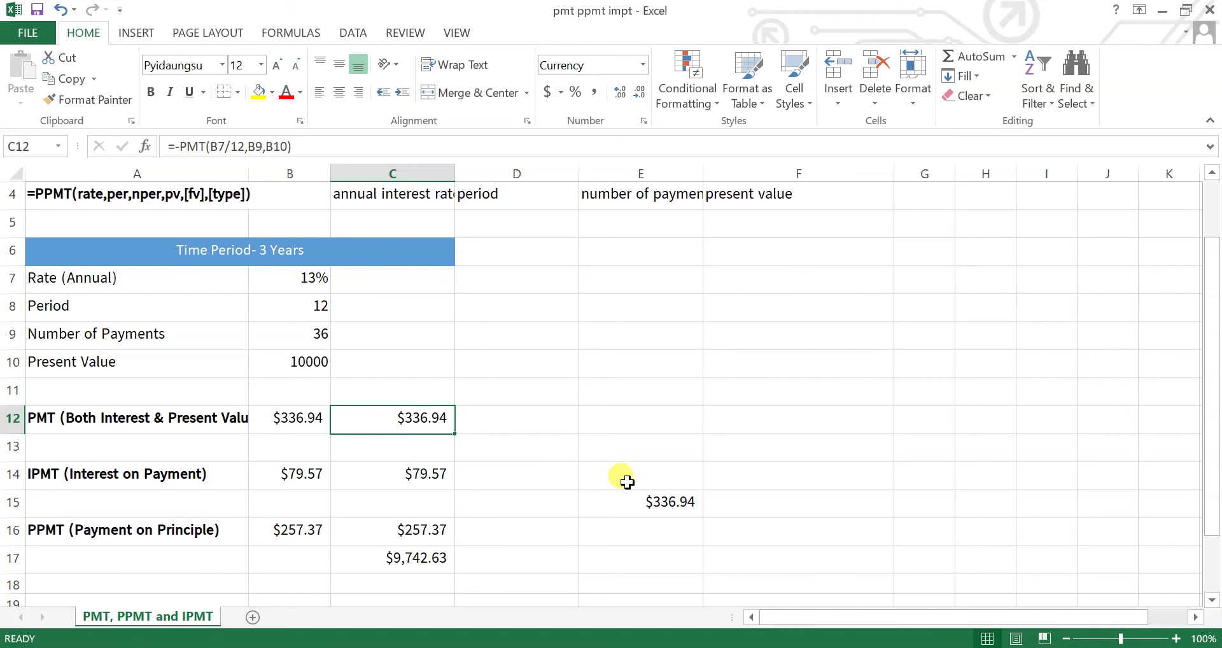
left_click(648, 499)
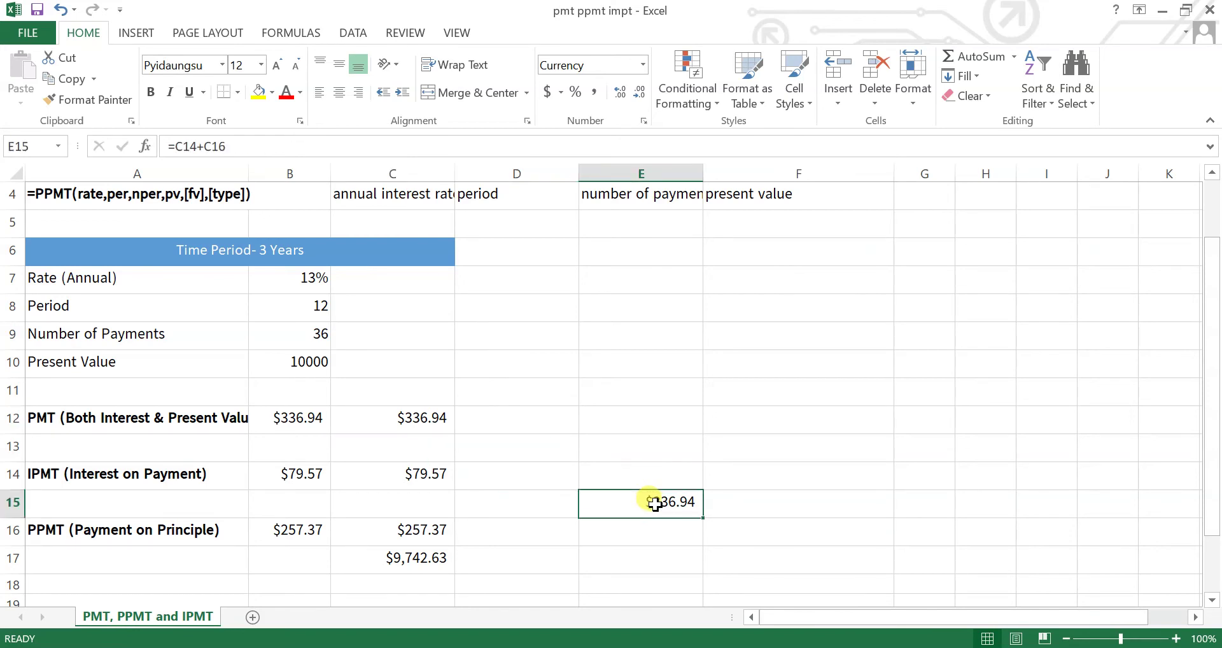
left_click(422, 410)
left_click(661, 502)
key("Delete")
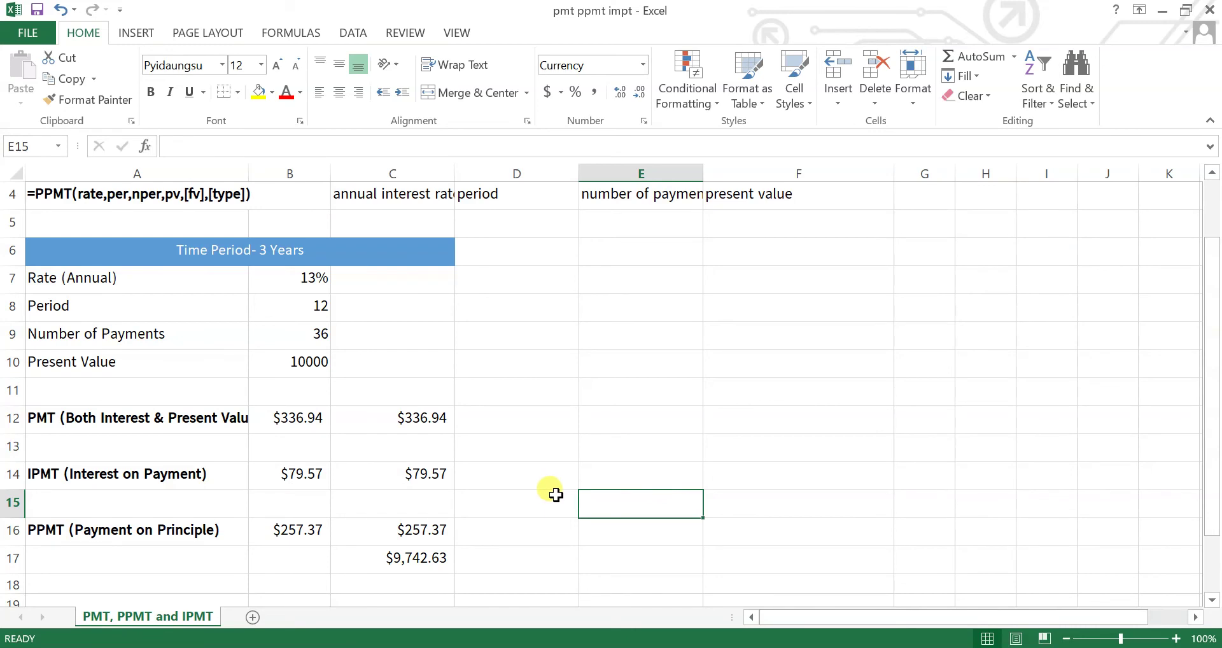
left_click(437, 554)
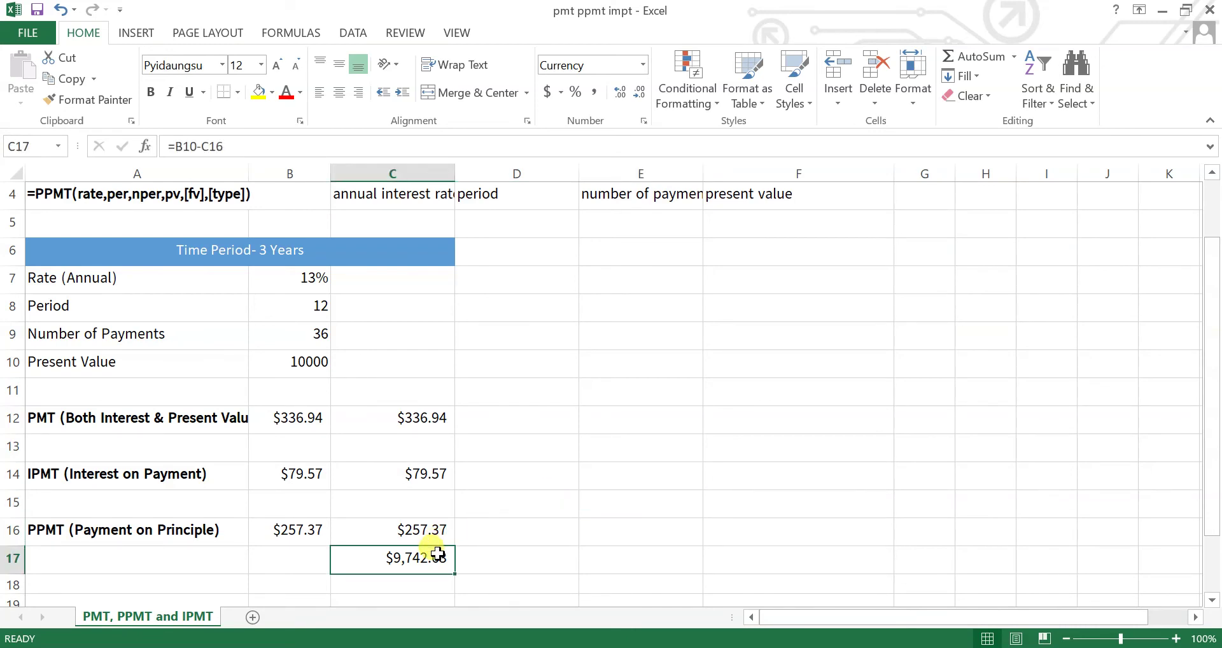
left_click(287, 363)
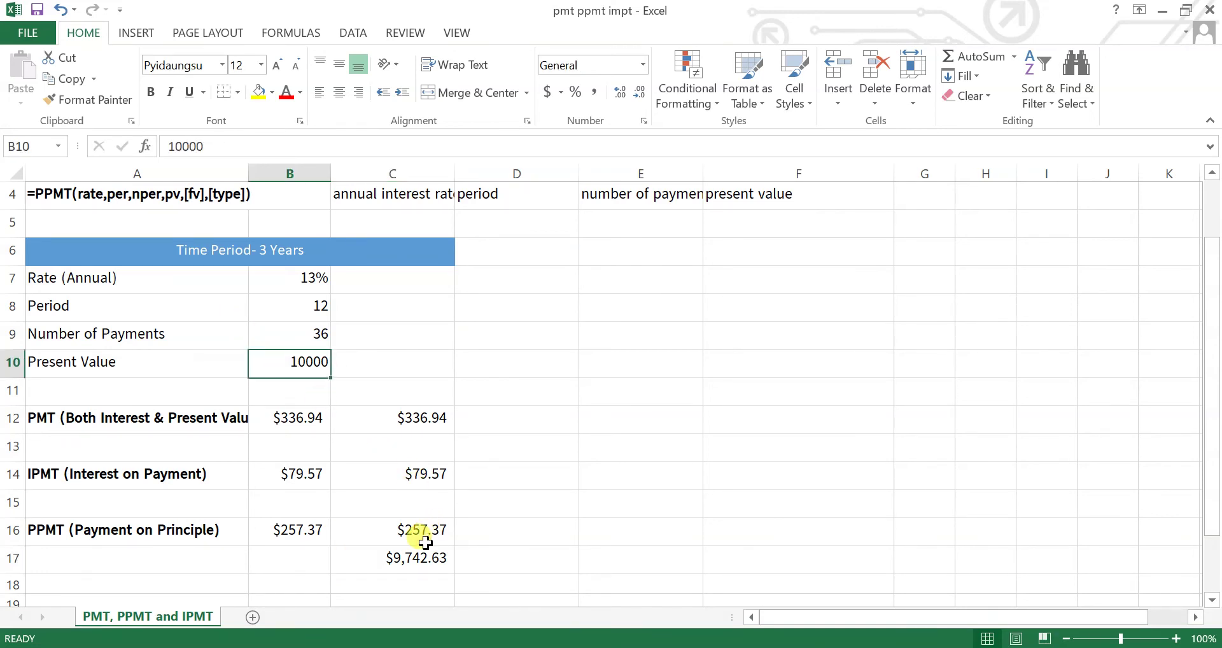
left_click(392, 533)
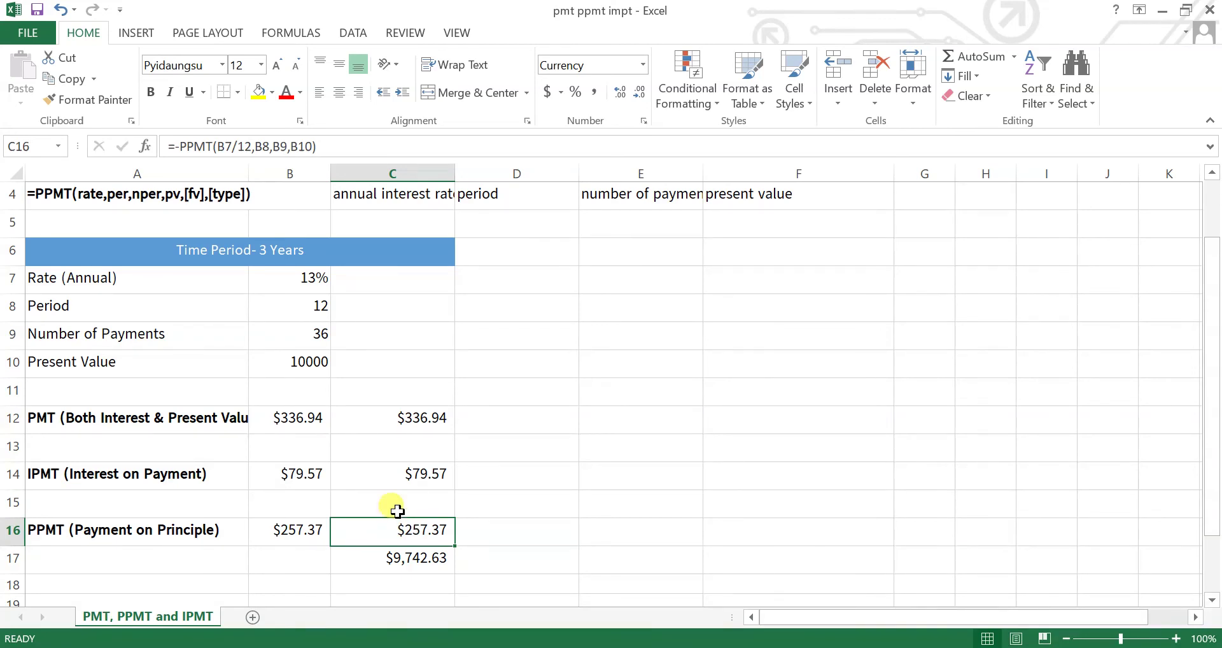
left_click(297, 362)
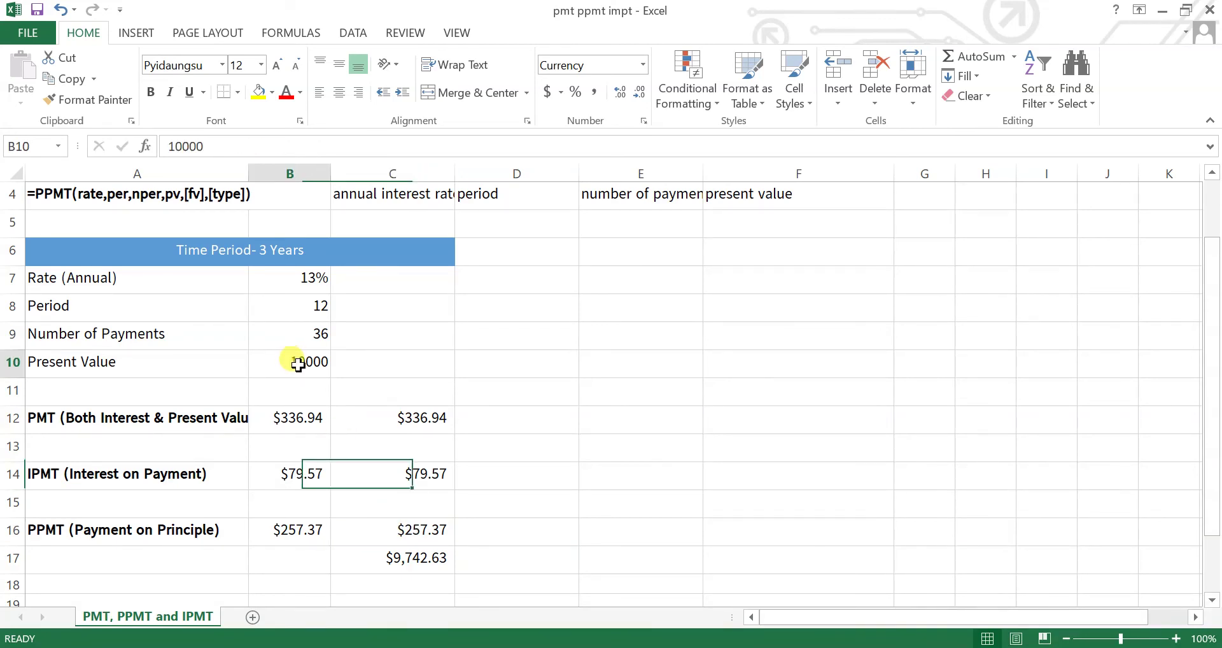
left_click(425, 534)
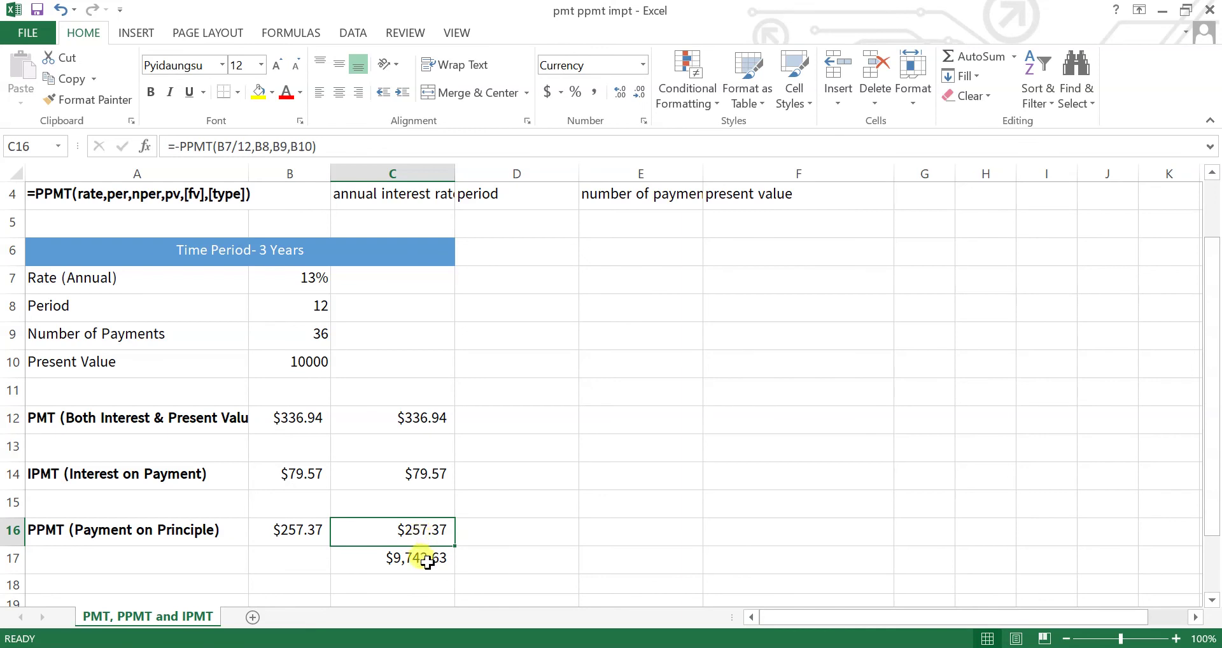
left_click(427, 561)
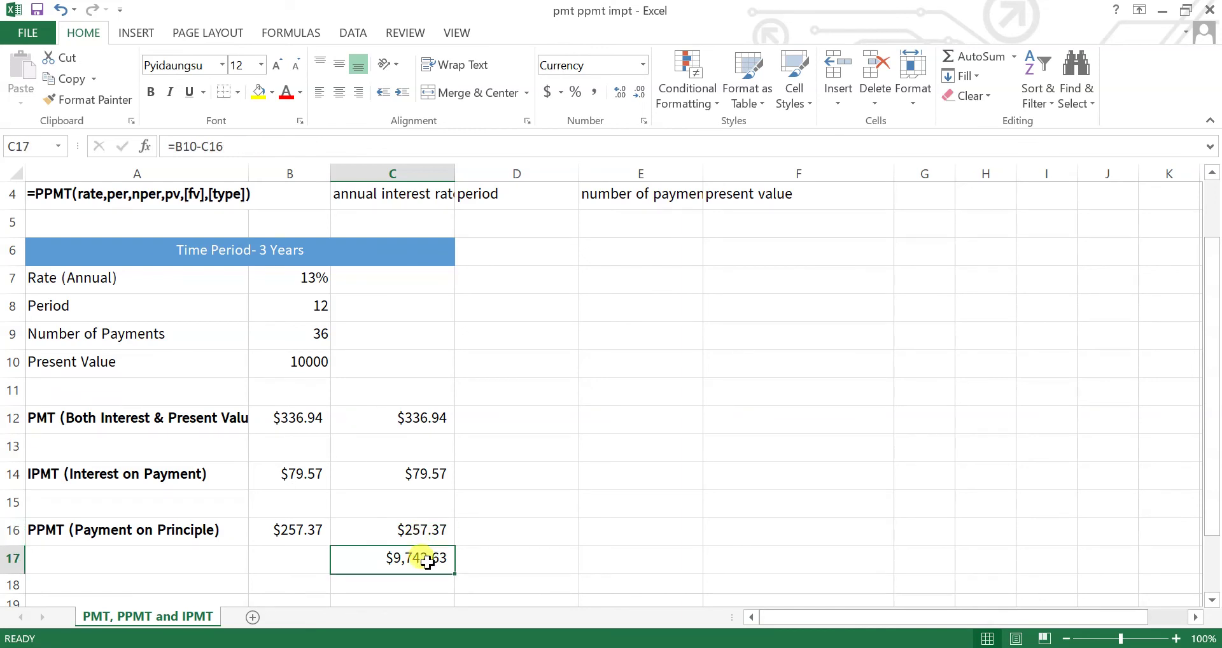
Re-enter C17 as =B10-C16, keeping the $9,742.63 balance.
double_click(427, 561)
key("BackSpace")
key("BackSpace")
key("BackSpace")
key("BackSpace")
key("BackSpace")
key("BackSpace")
key("BackSpace")
type("=")
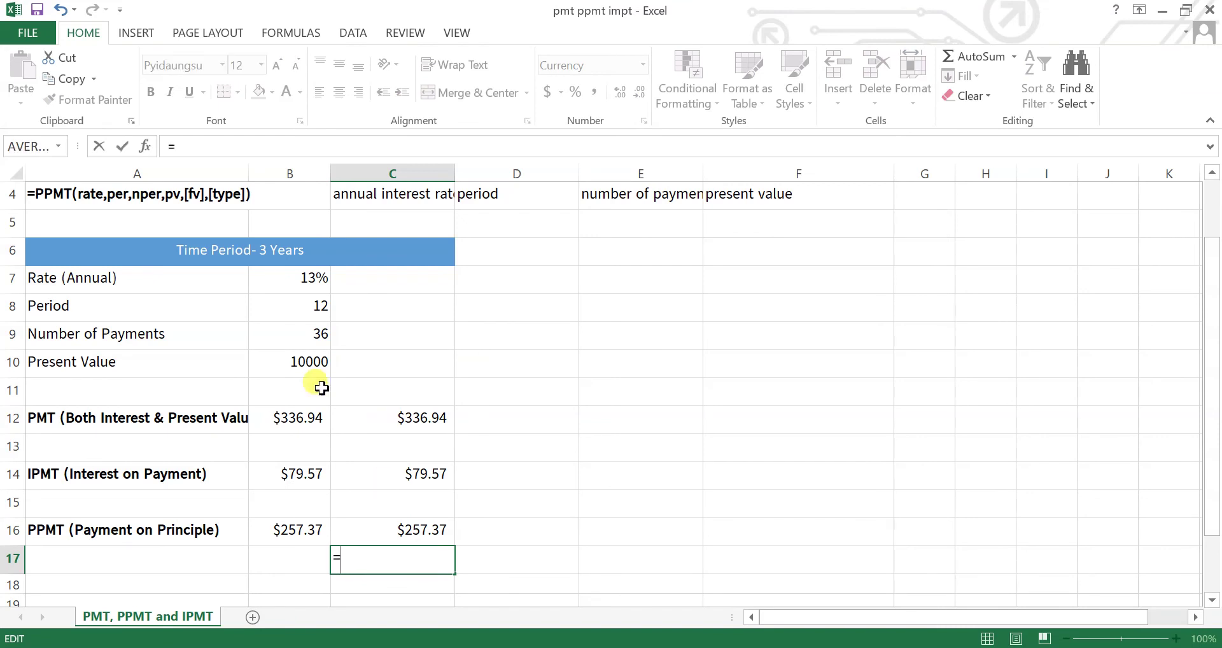
left_click(295, 360)
type("-")
left_click(405, 527)
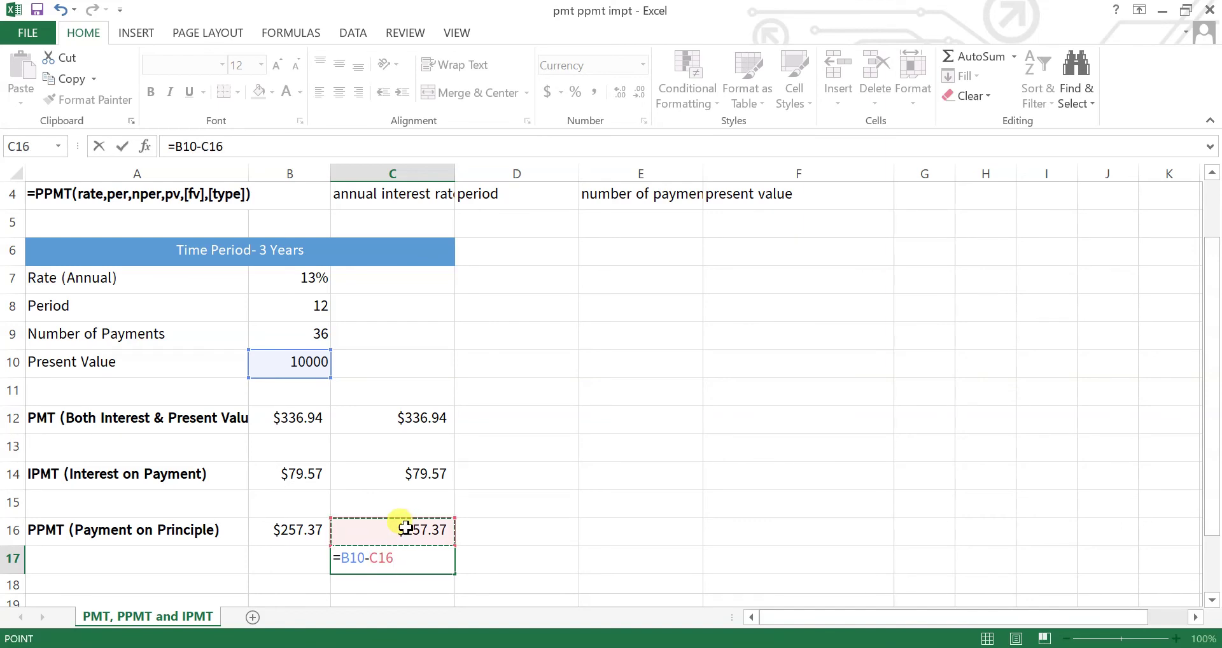
key("Return")
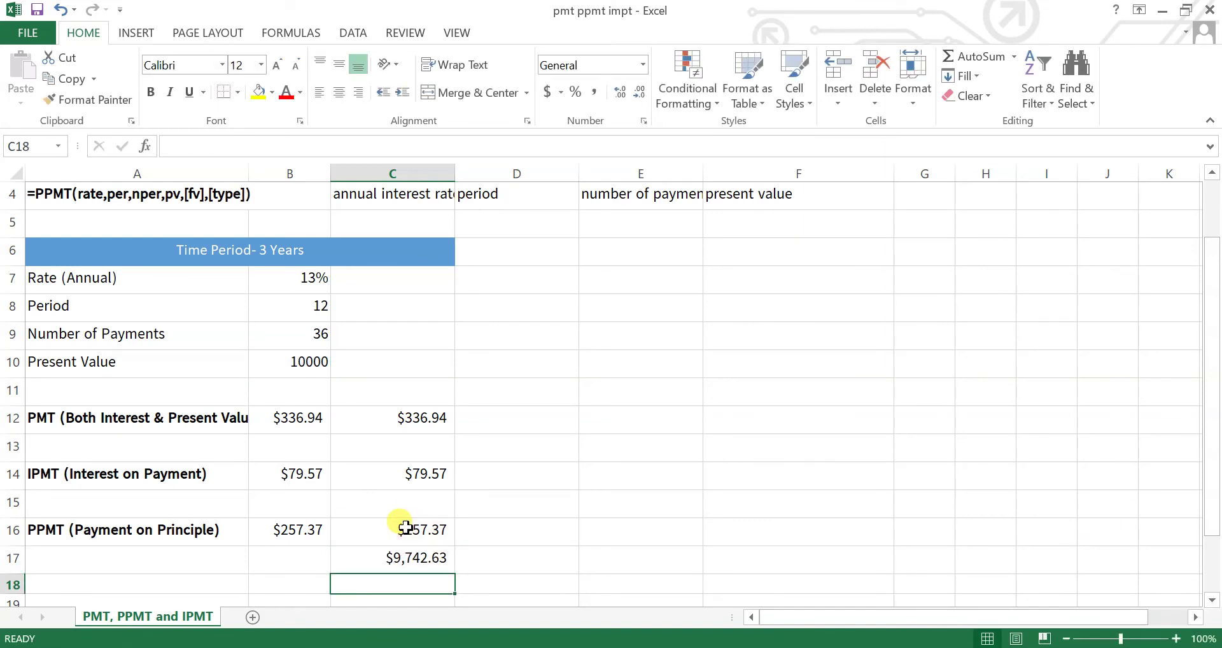
left_click(425, 559)
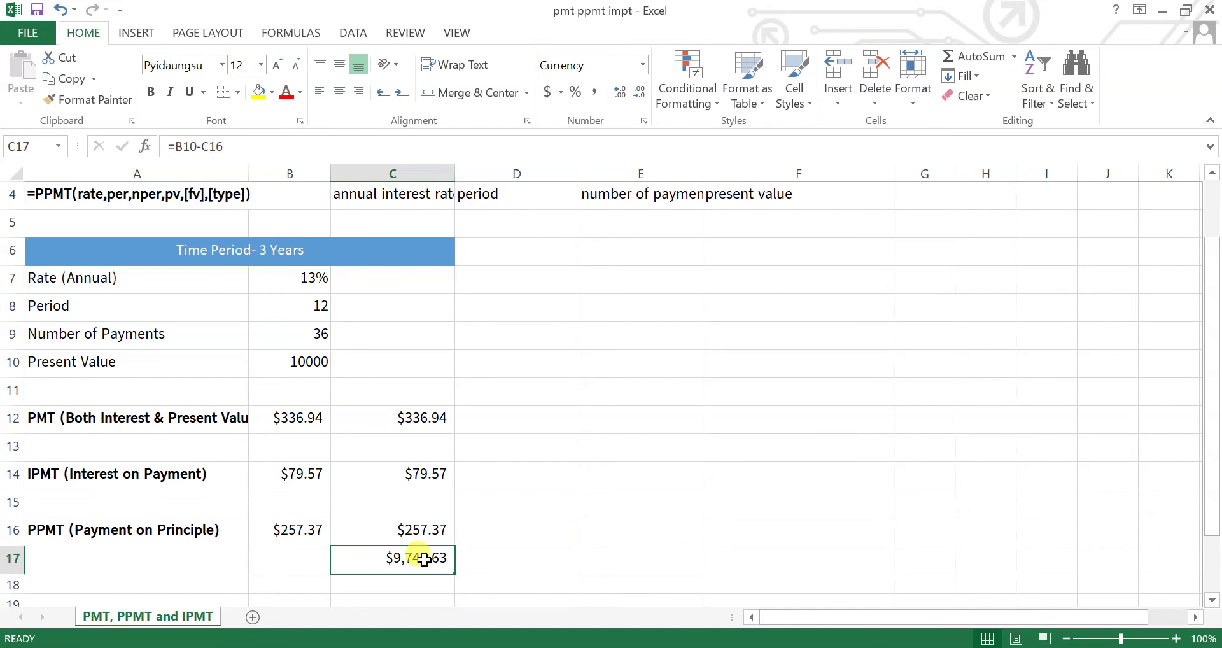
left_click(563, 545)
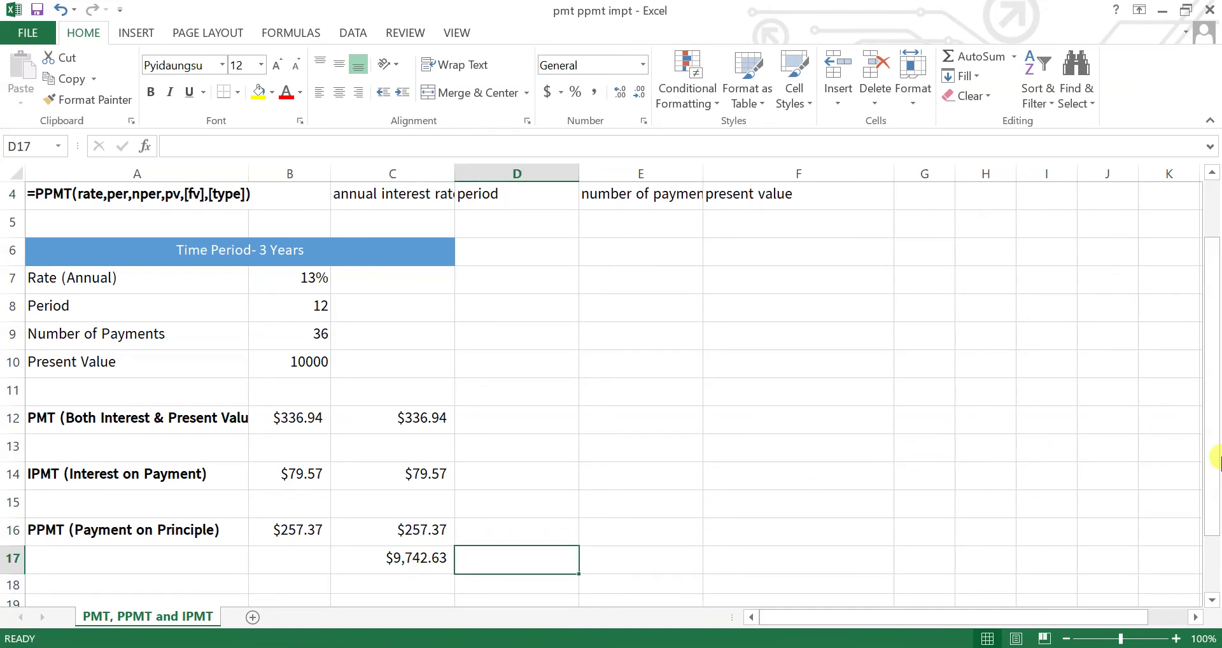
left_click_drag(1213, 455, 1215, 453)
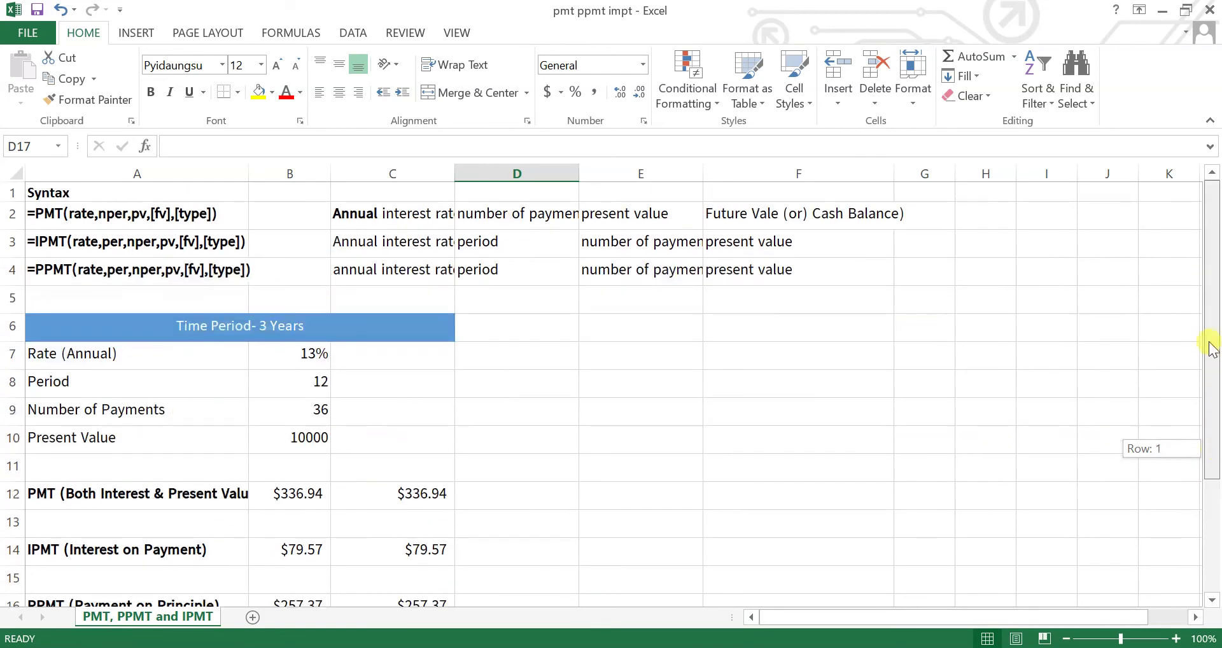
left_click_drag(1215, 453, 1203, 306)
left_click(815, 334)
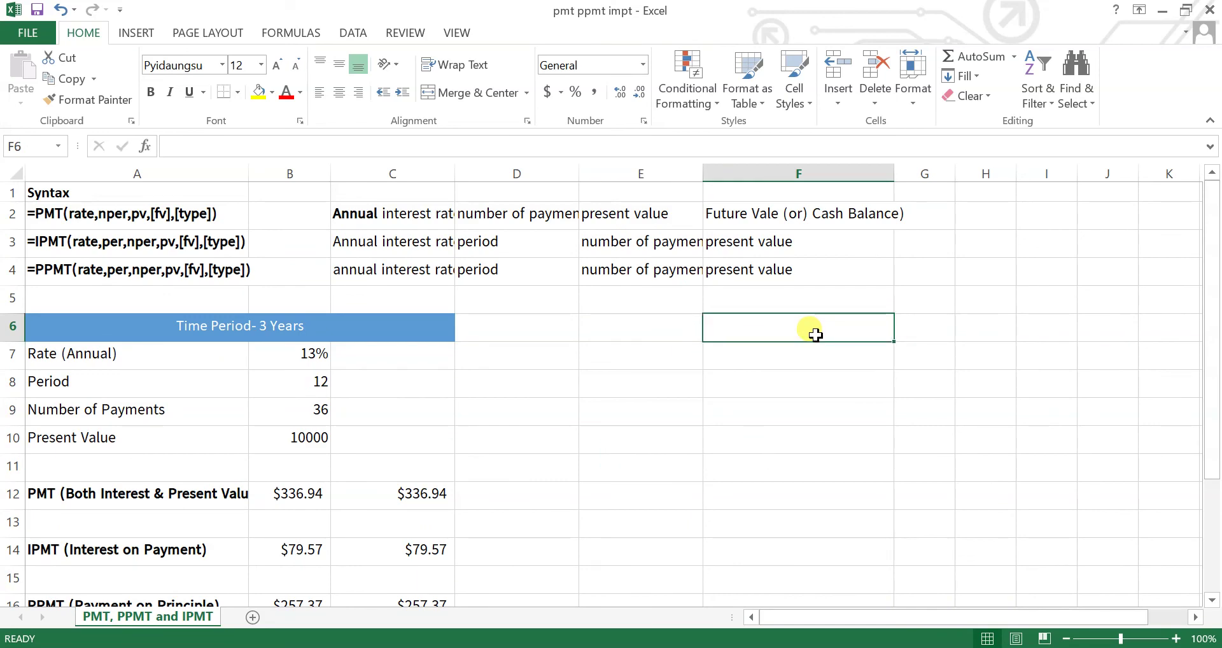
left_click_drag(1216, 307, 1215, 354)
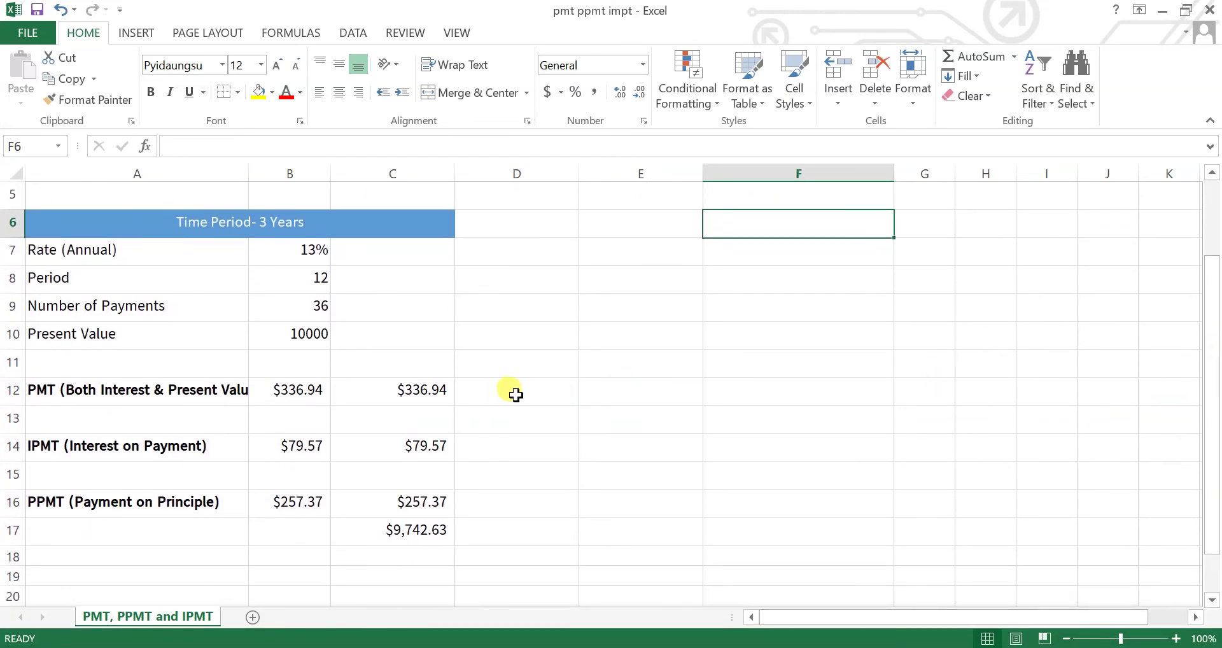
left_click(512, 391)
left_click(422, 393)
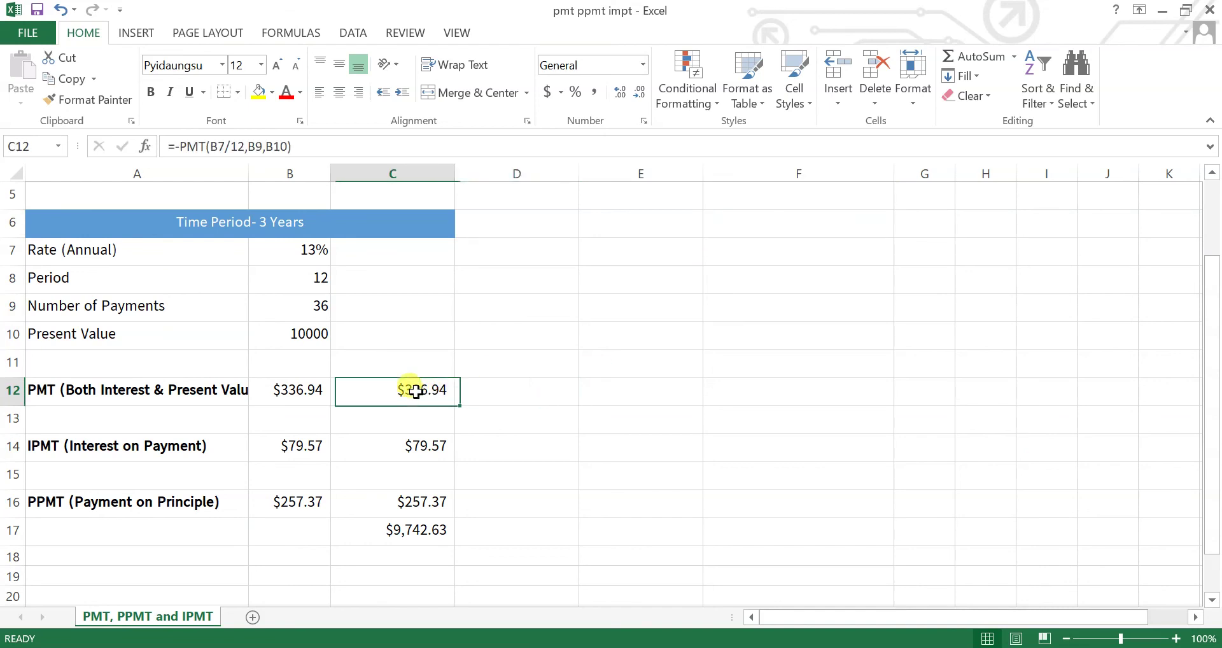
Enter =C12*3 in D12 for a $1,010.82 three-month total.
left_click(570, 388)
type("=")
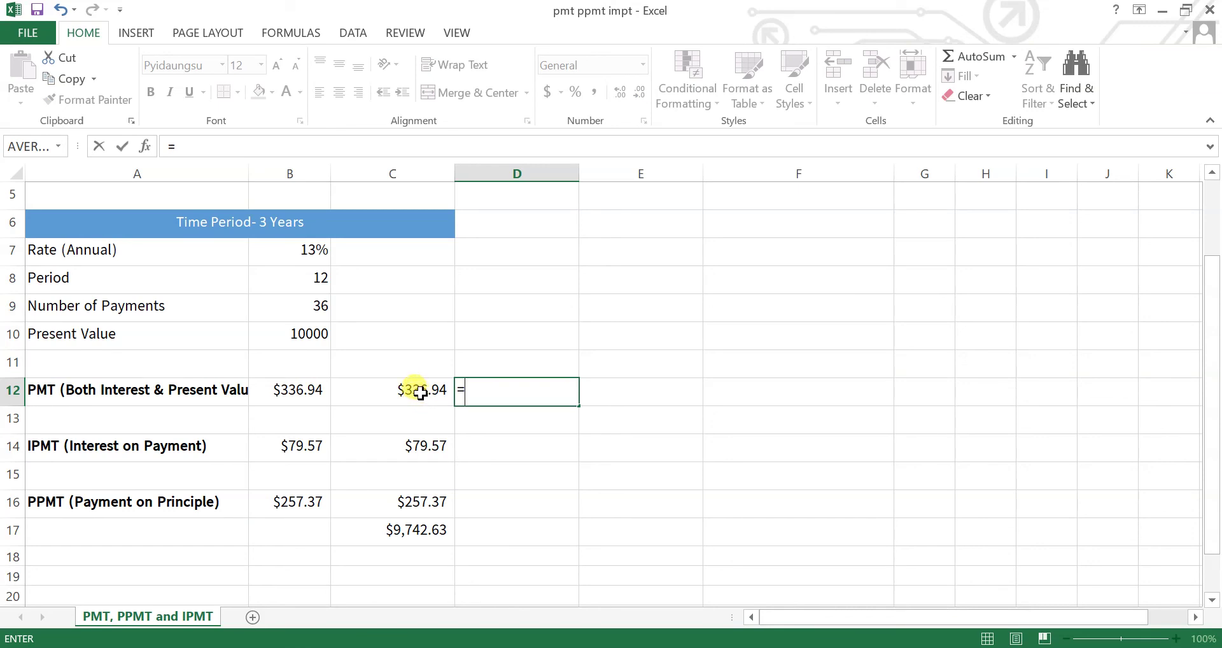
left_click(420, 393)
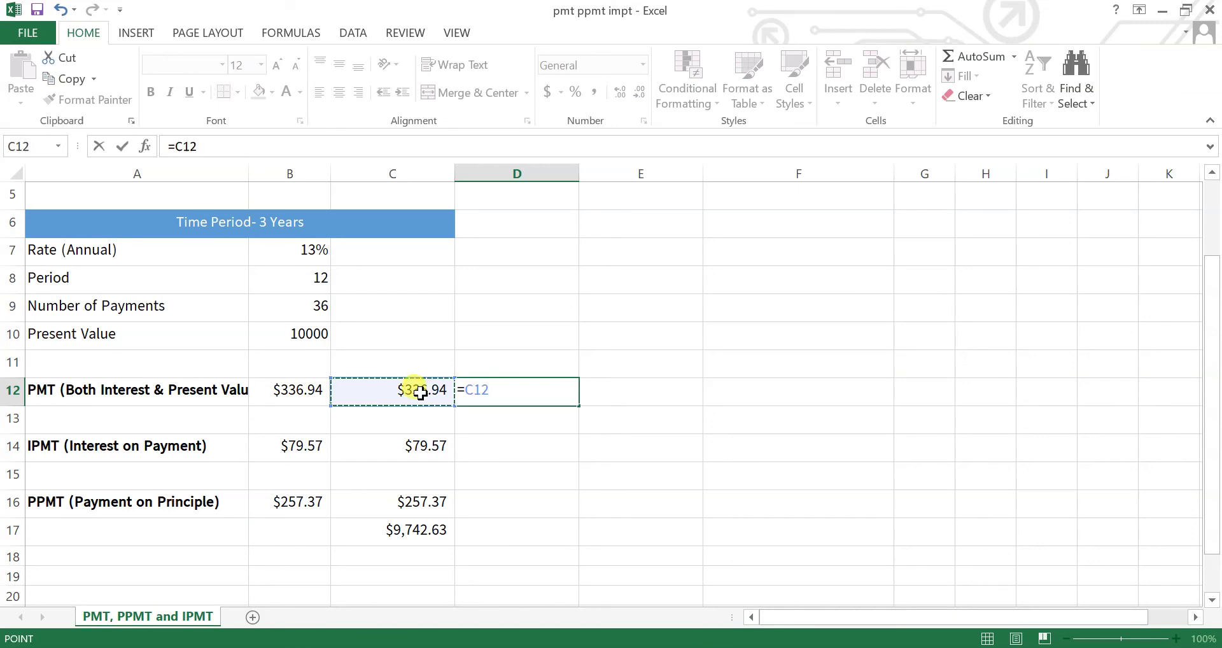
type("8")
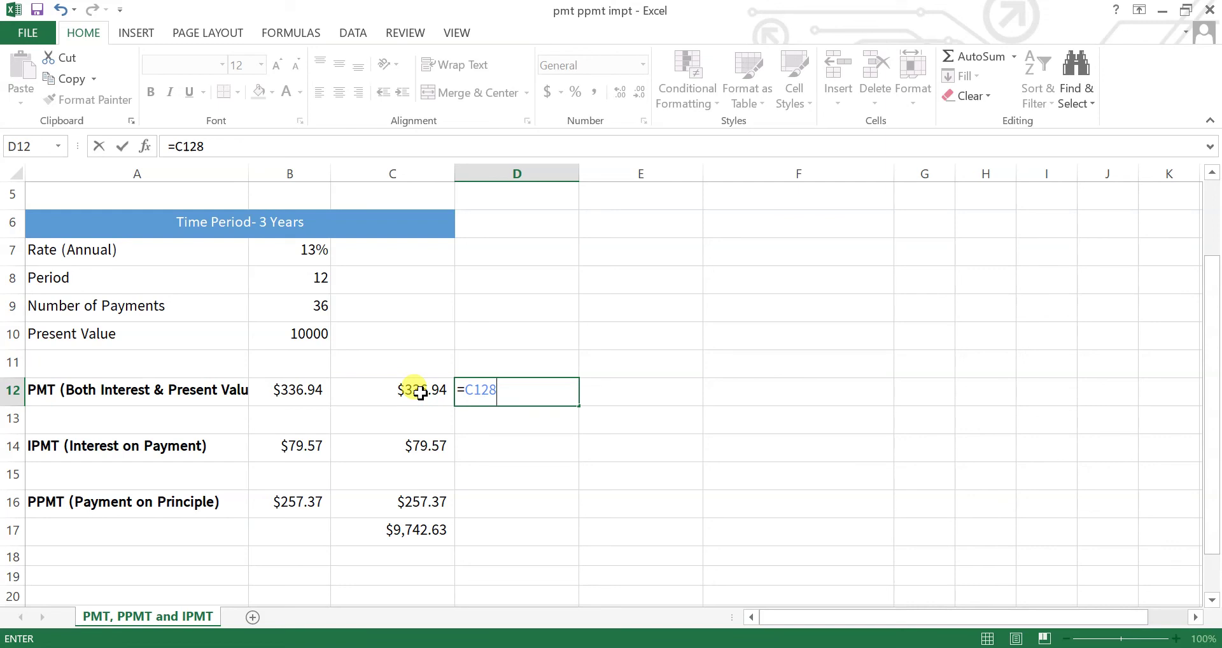
key("BackSpace")
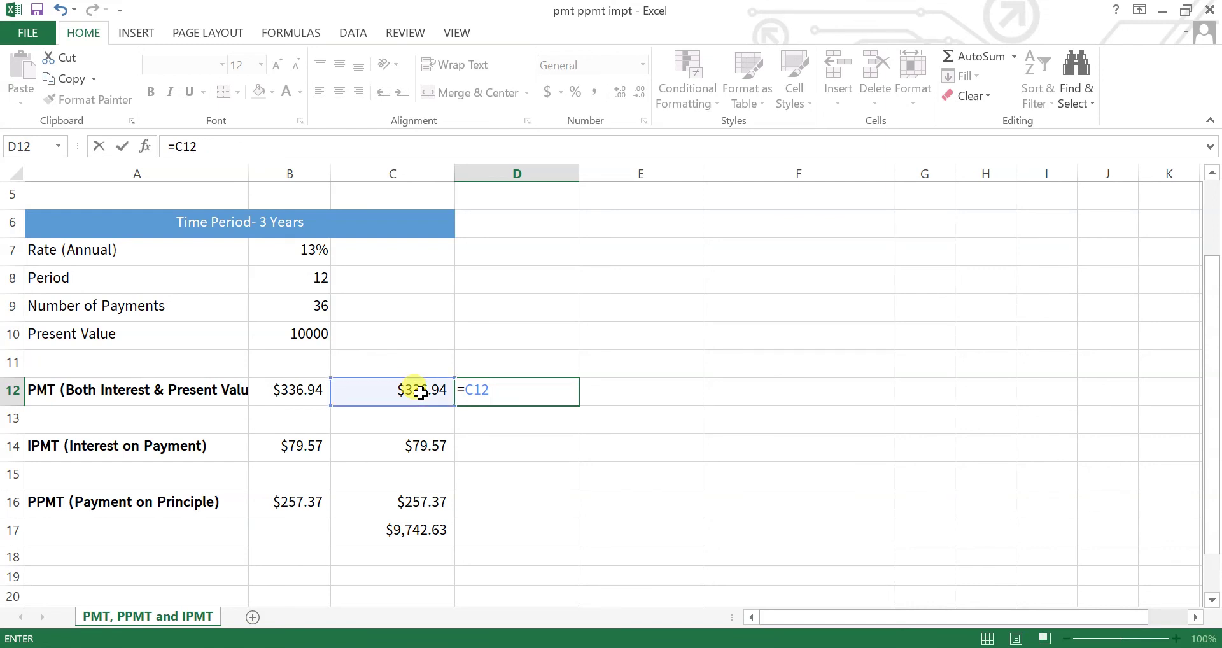
type("*3")
key("Return")
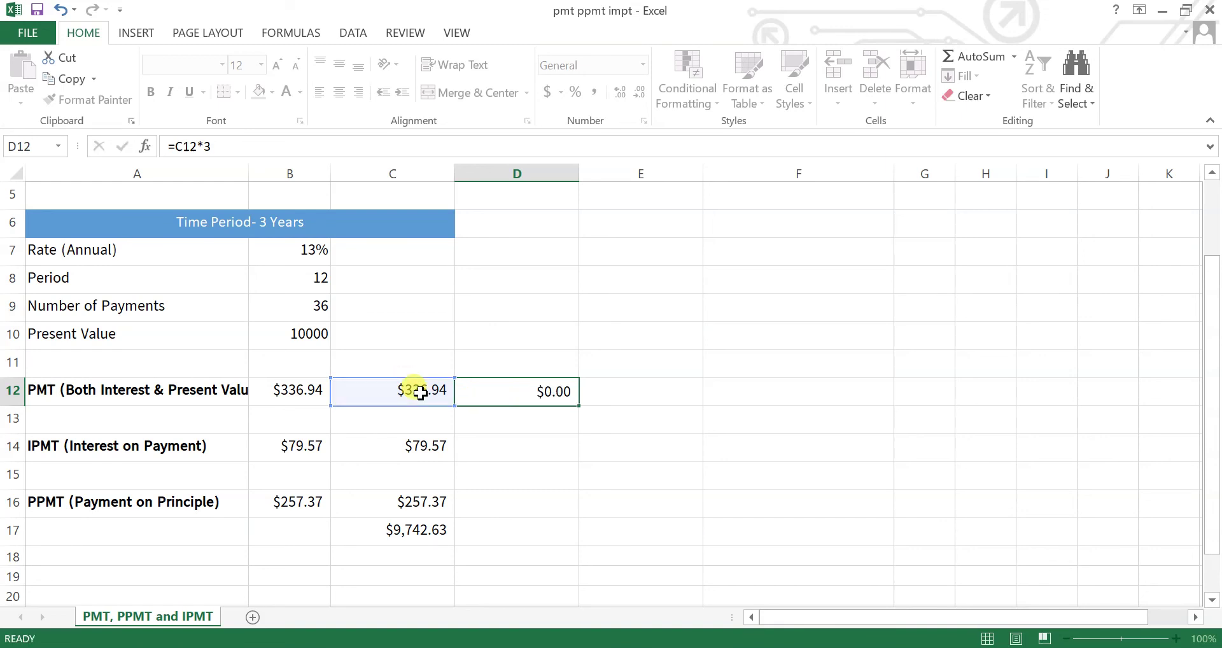
left_click(532, 390)
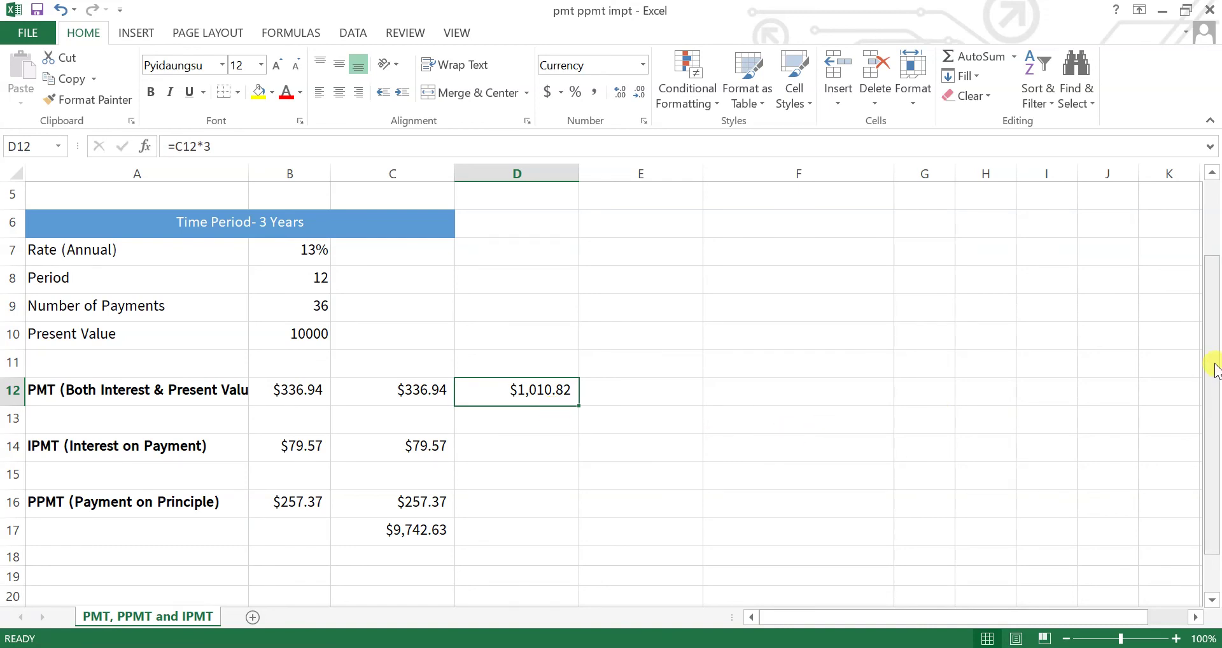
Scroll up to the function syntax rows at the top of the loan sheet.
left_click_drag(1216, 369, 1215, 296)
left_click(582, 406)
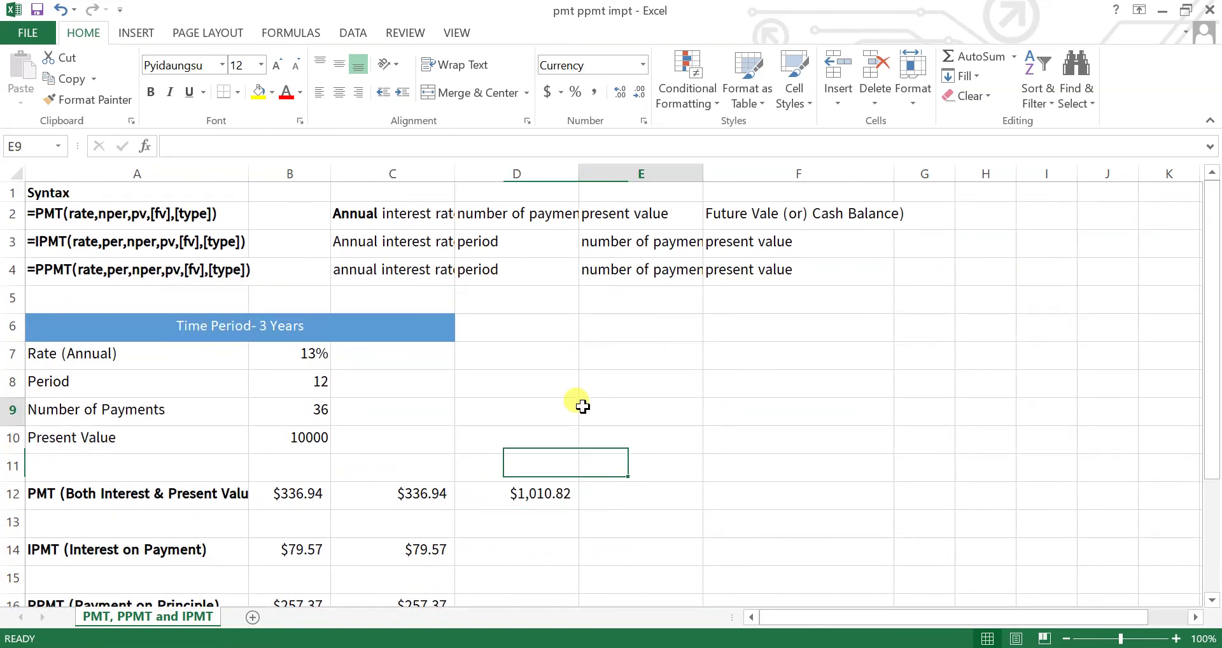